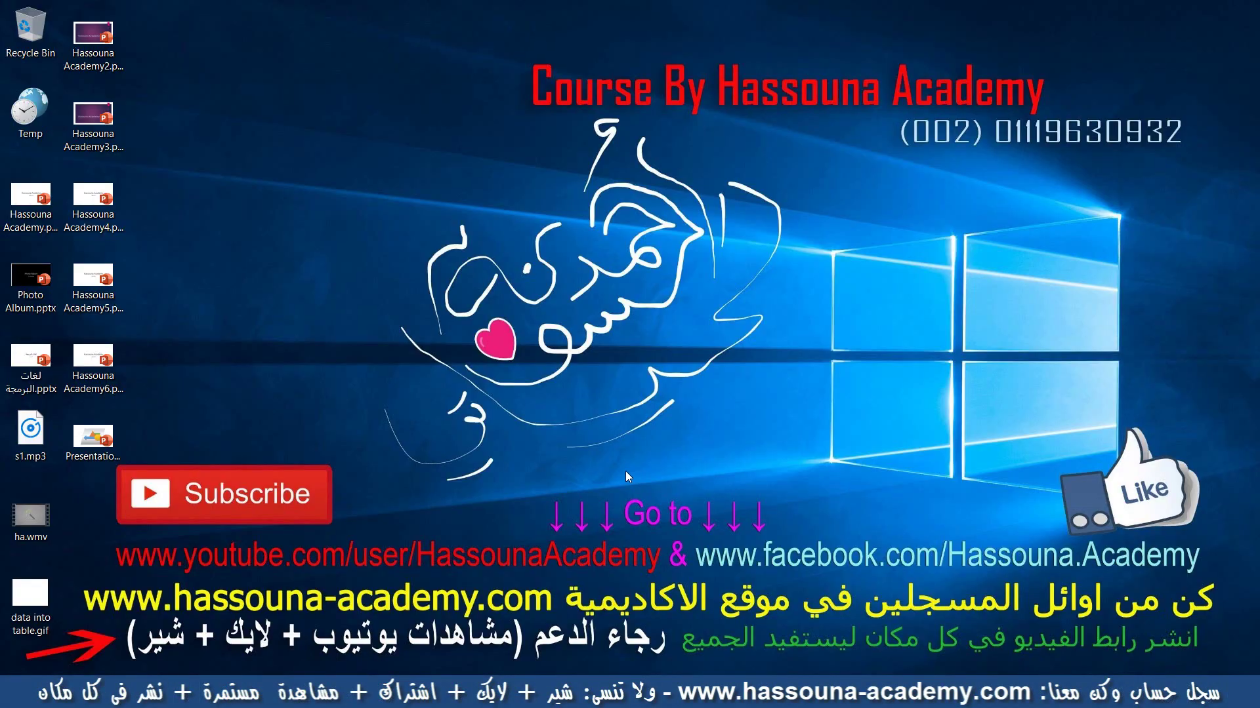
Open Presentation1.pptx from the desktop in PowerPoint
double_click(105, 459)
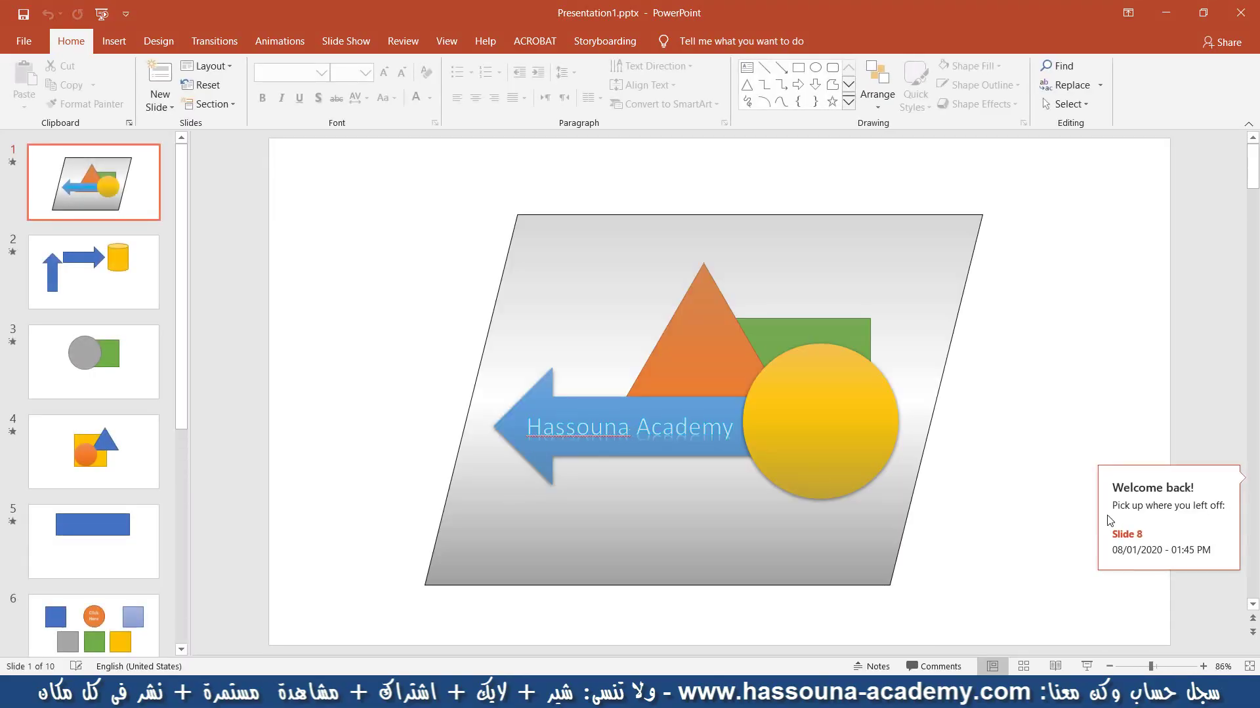
Dismiss the welcome popup and add a new slide 11 after slide 10
left_click(1126, 533)
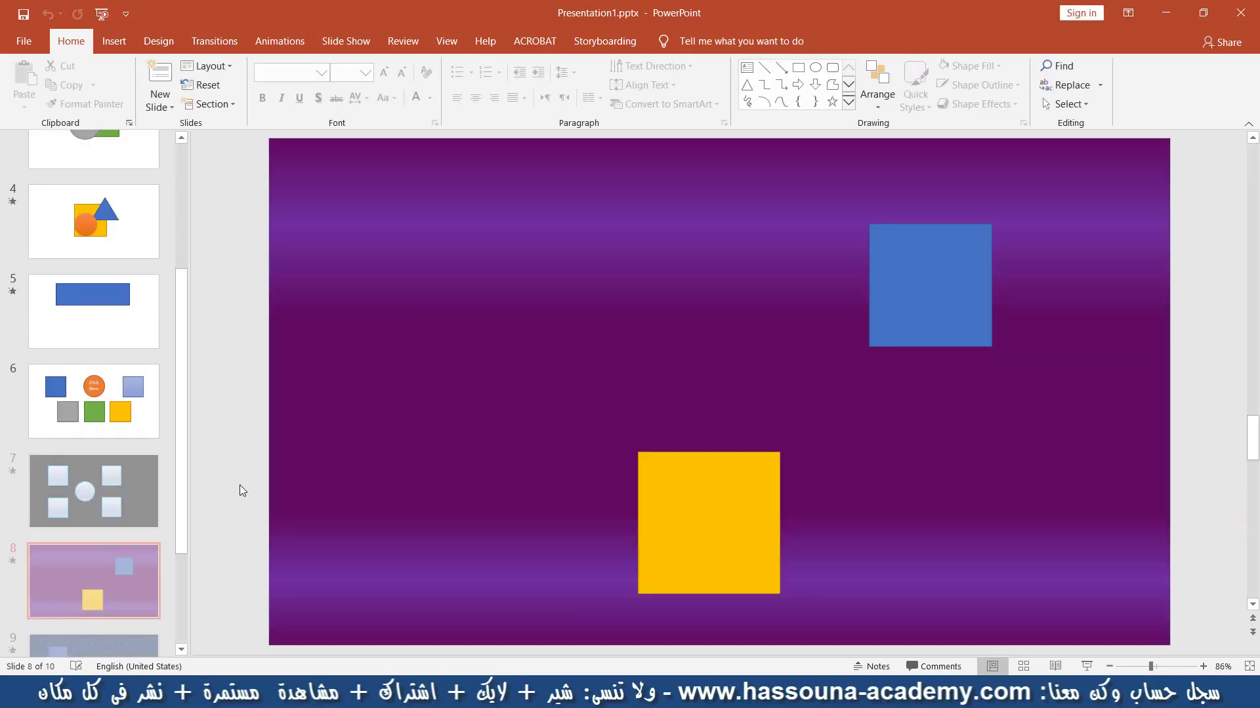
left_click(81, 639)
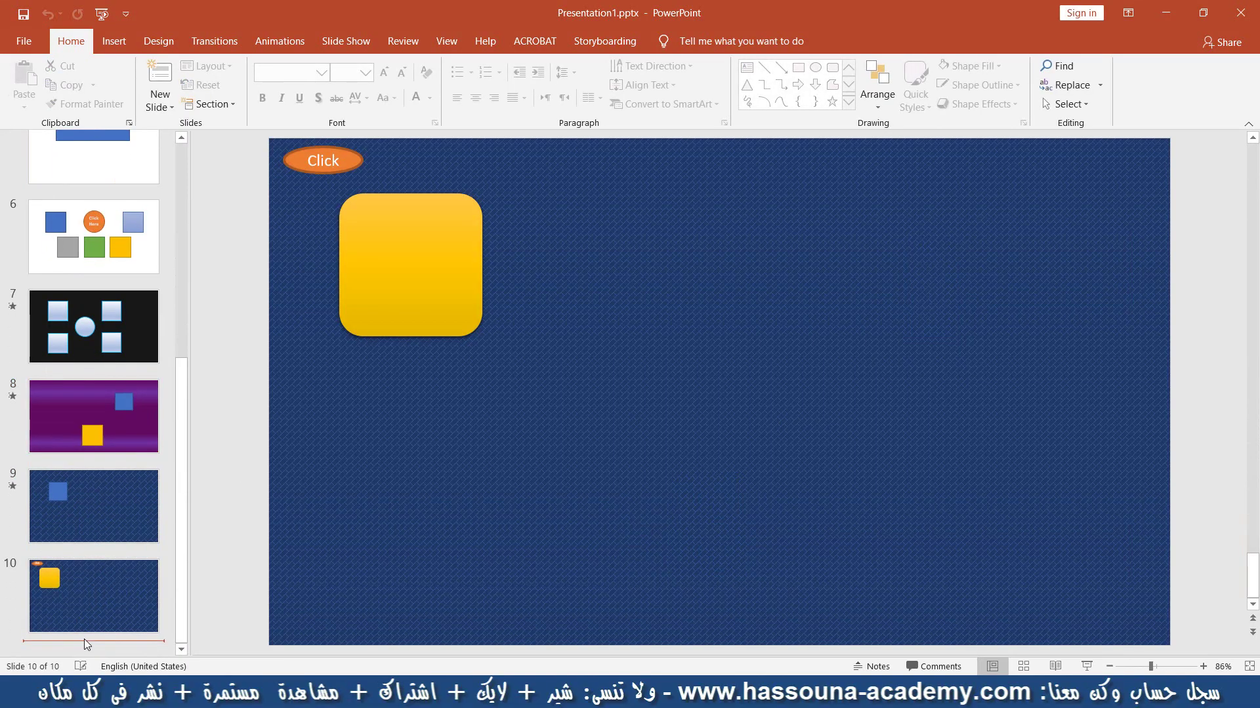
key("Return")
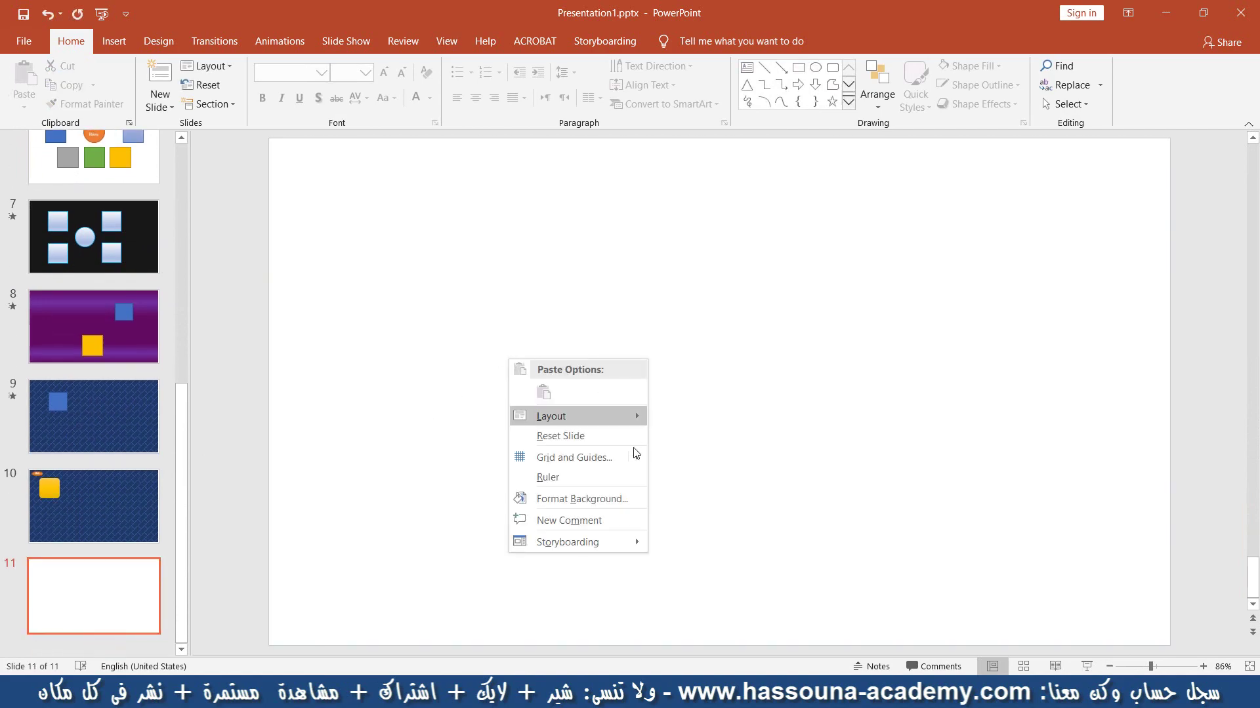
Give the slide a small grid pattern background: white background, pale grey grid lines
left_click(590, 497)
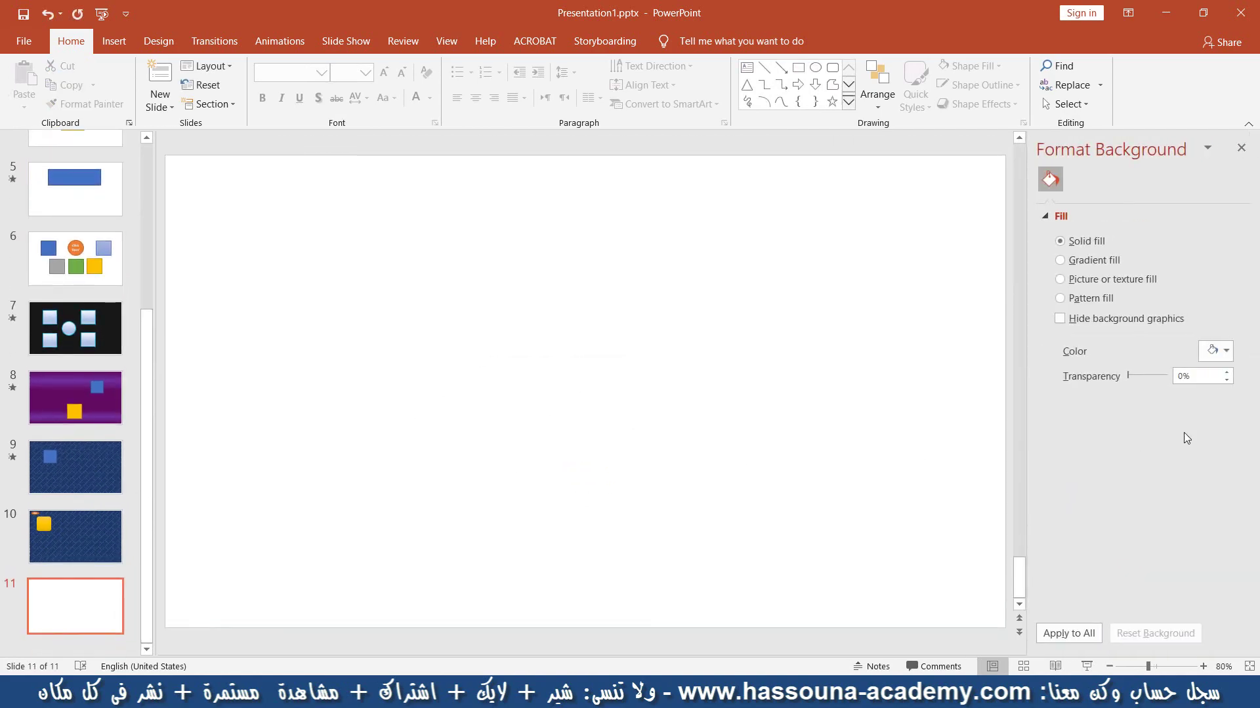
left_click(1085, 302)
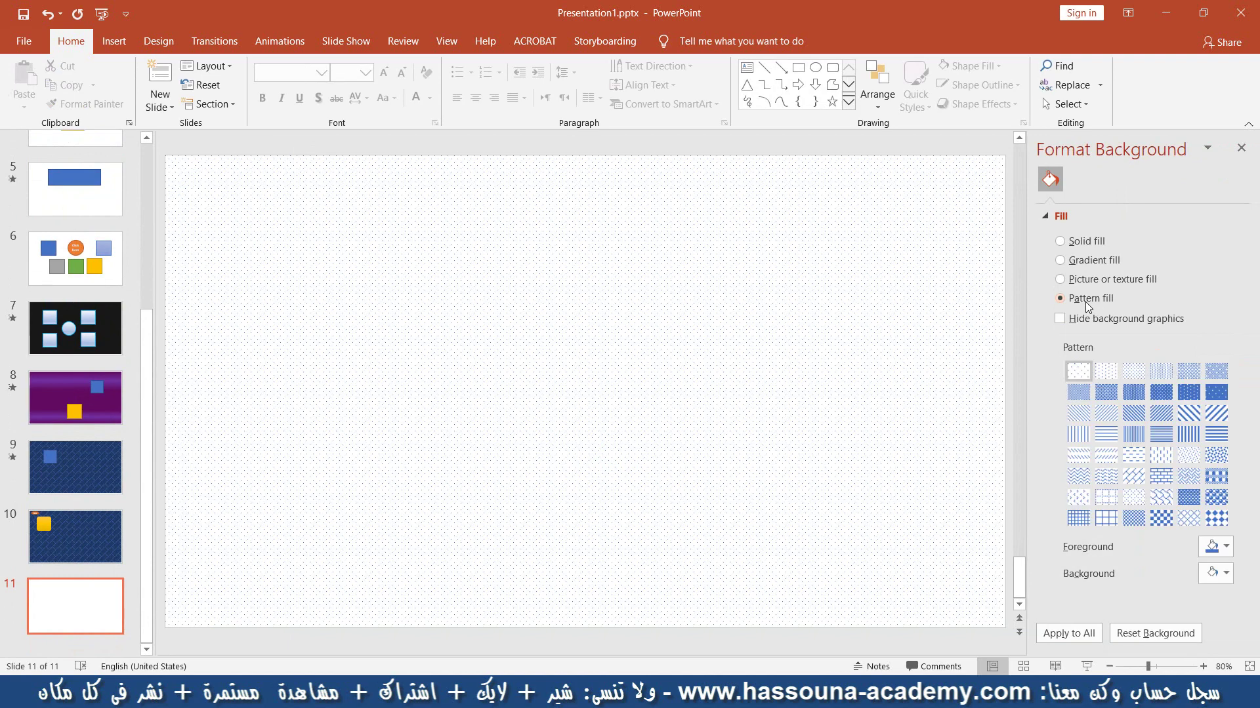
left_click(1104, 523)
left_click(1224, 573)
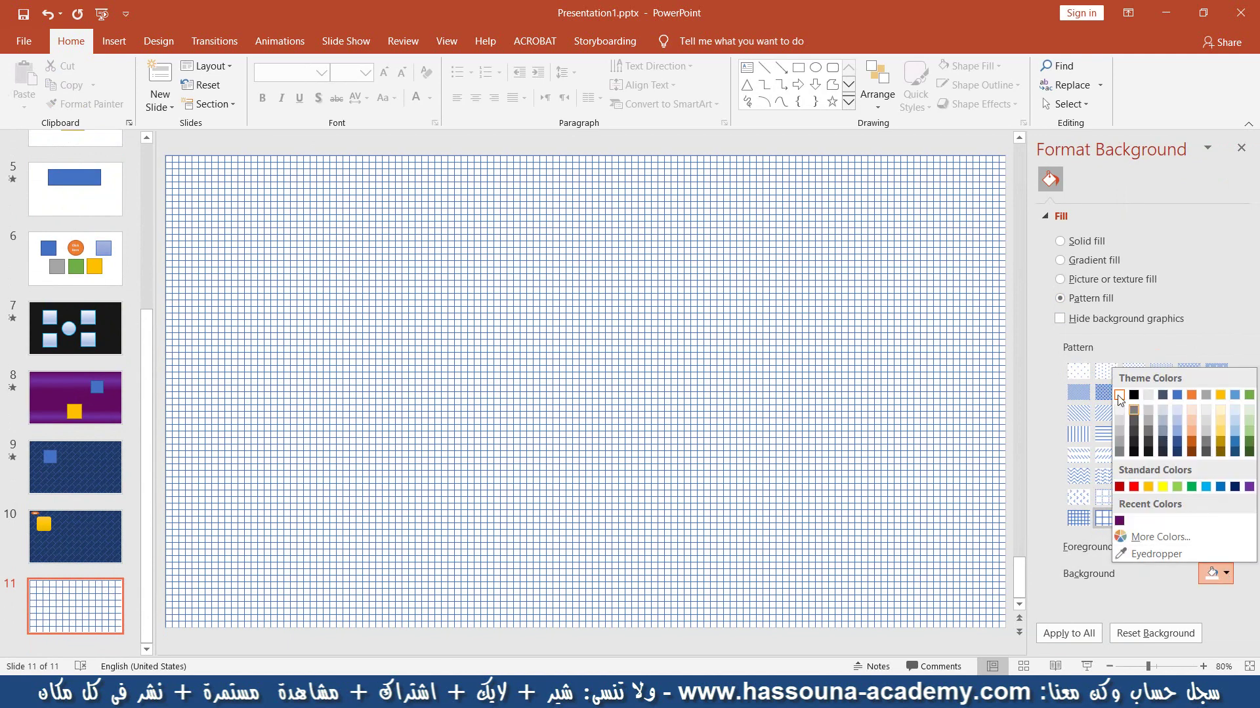
left_click(1119, 396)
left_click(1225, 551)
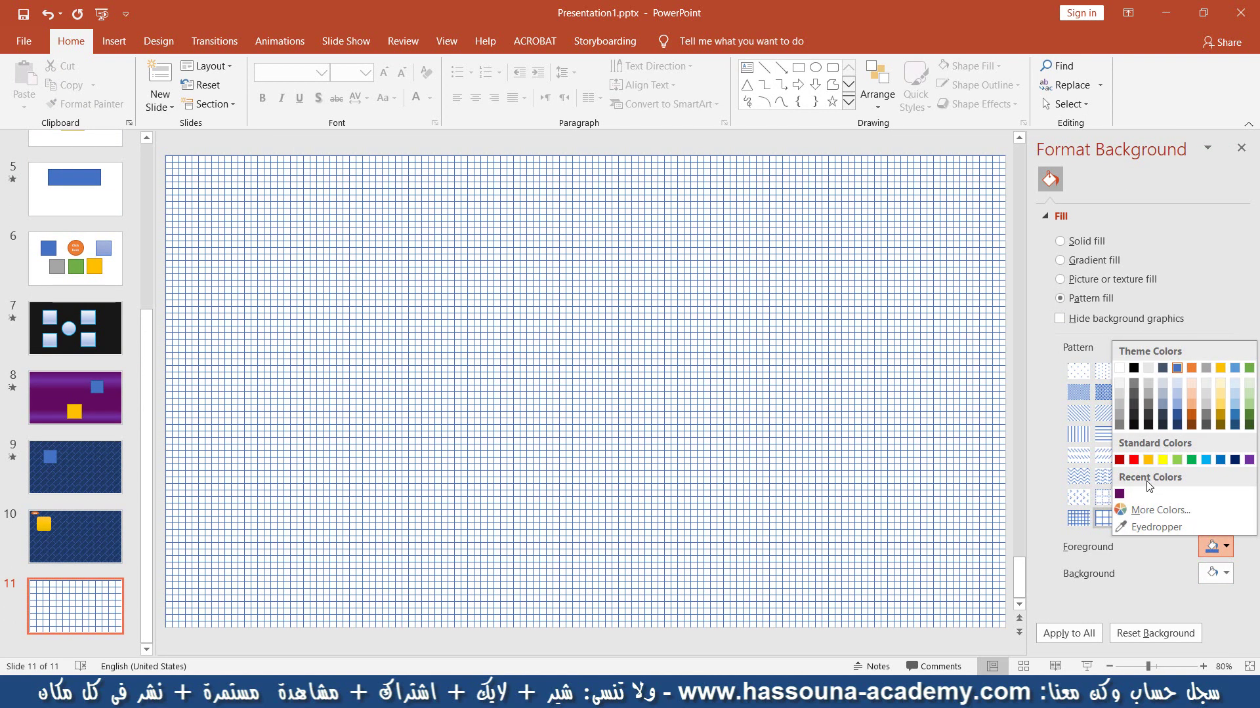
left_click(1120, 385)
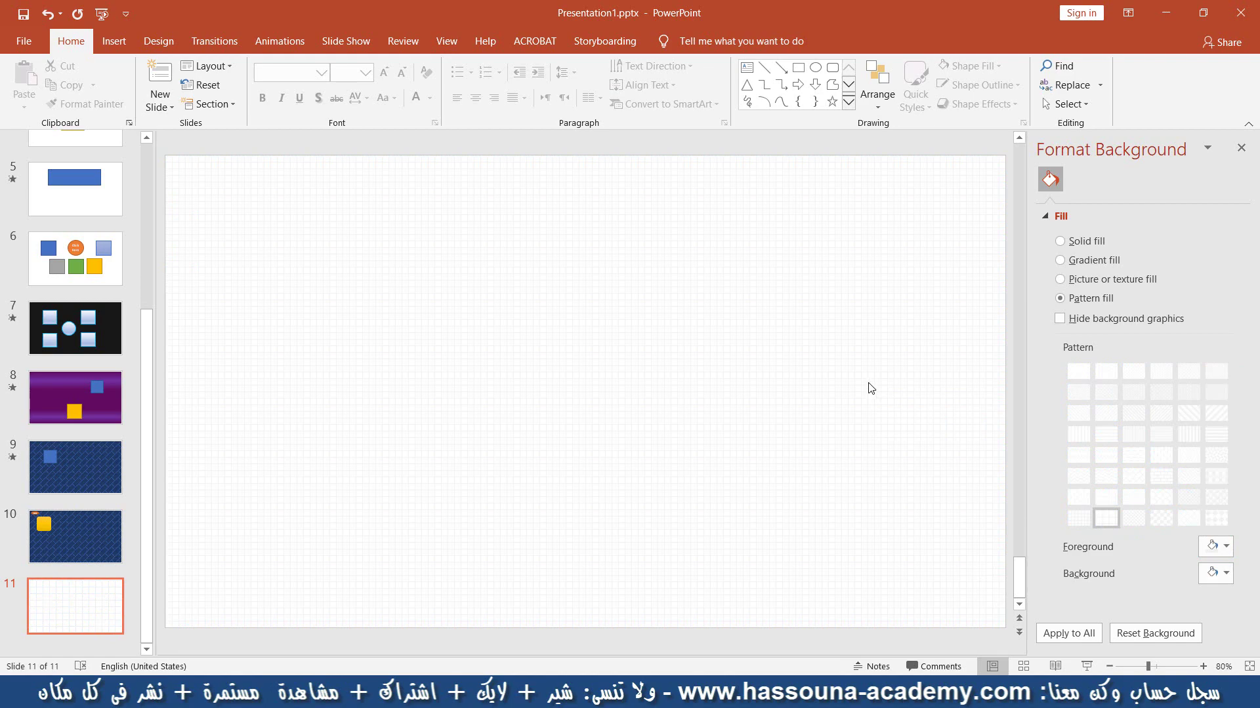
left_click(1240, 147)
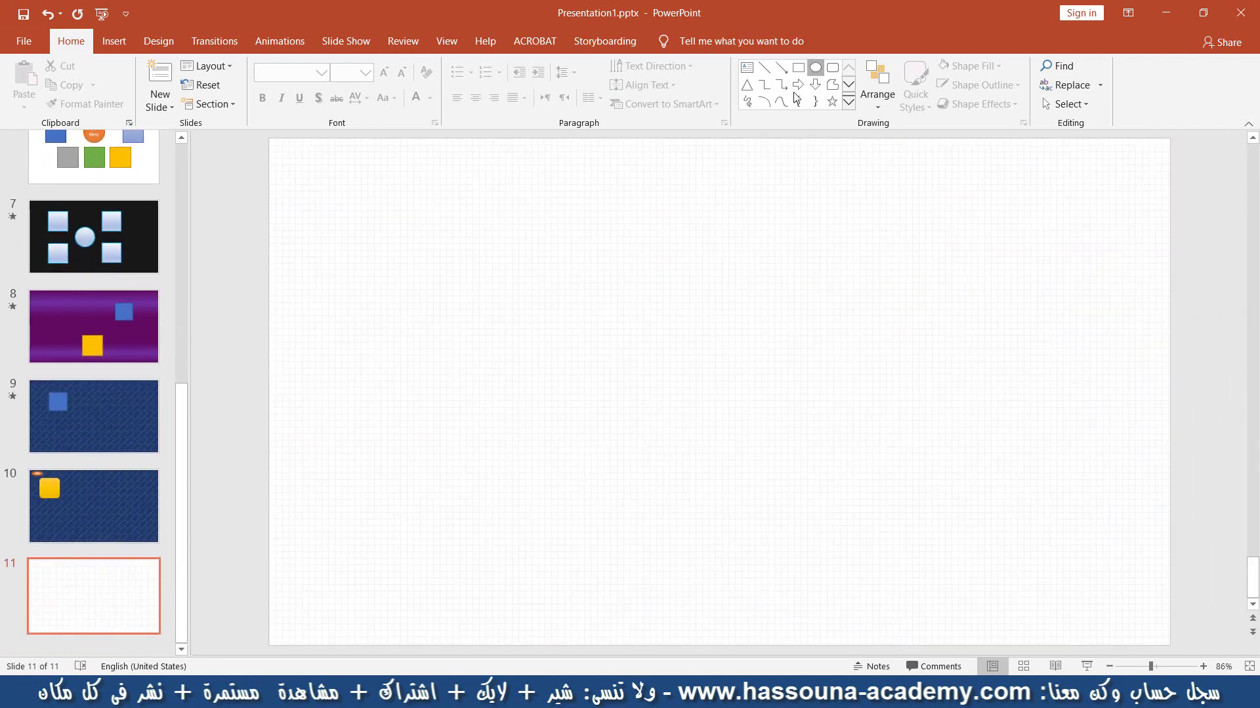
Draw a circle with the Oval tool, make it solid black, and move it toward the centre
left_click(815, 67)
mouse_move(386, 231)
left_mouse_down()
mouse_move(427, 287)
mouse_move(517, 363)
left_mouse_up()
left_click(678, 41)
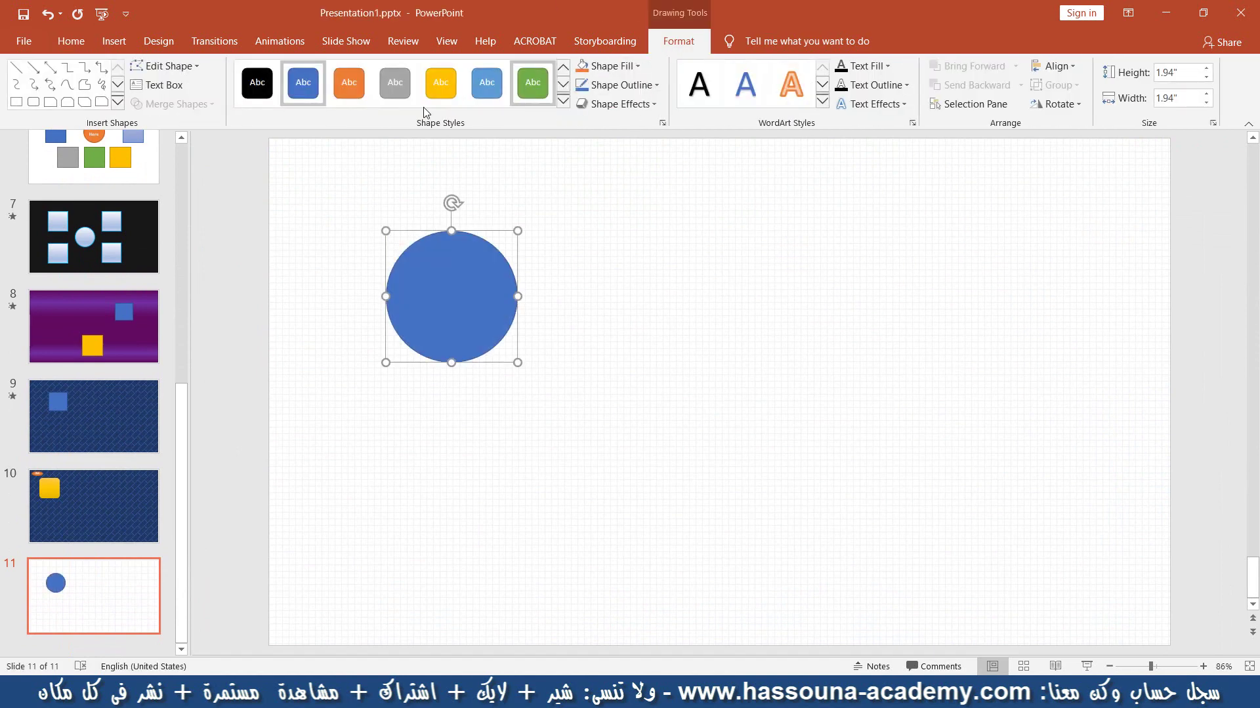
left_click(257, 82)
mouse_move(479, 316)
left_mouse_down()
mouse_move(599, 353)
mouse_move(500, 336)
mouse_move(544, 372)
mouse_move(588, 360)
left_mouse_up()
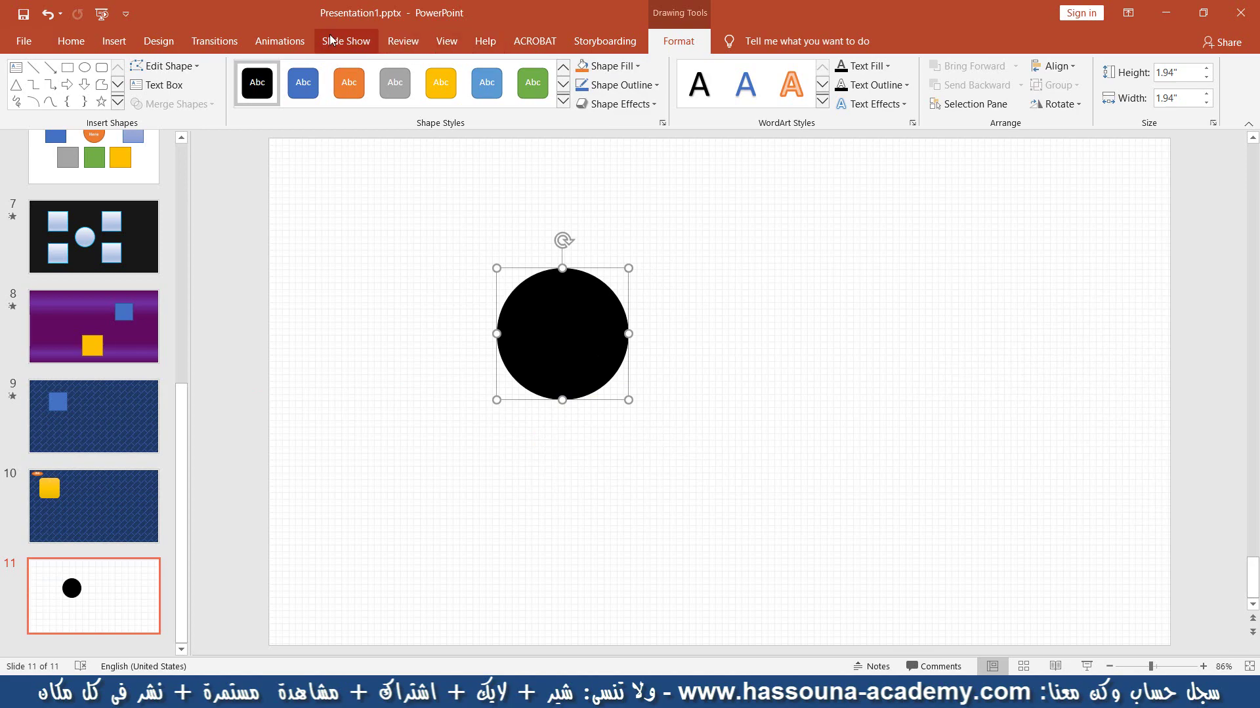
left_click(294, 43)
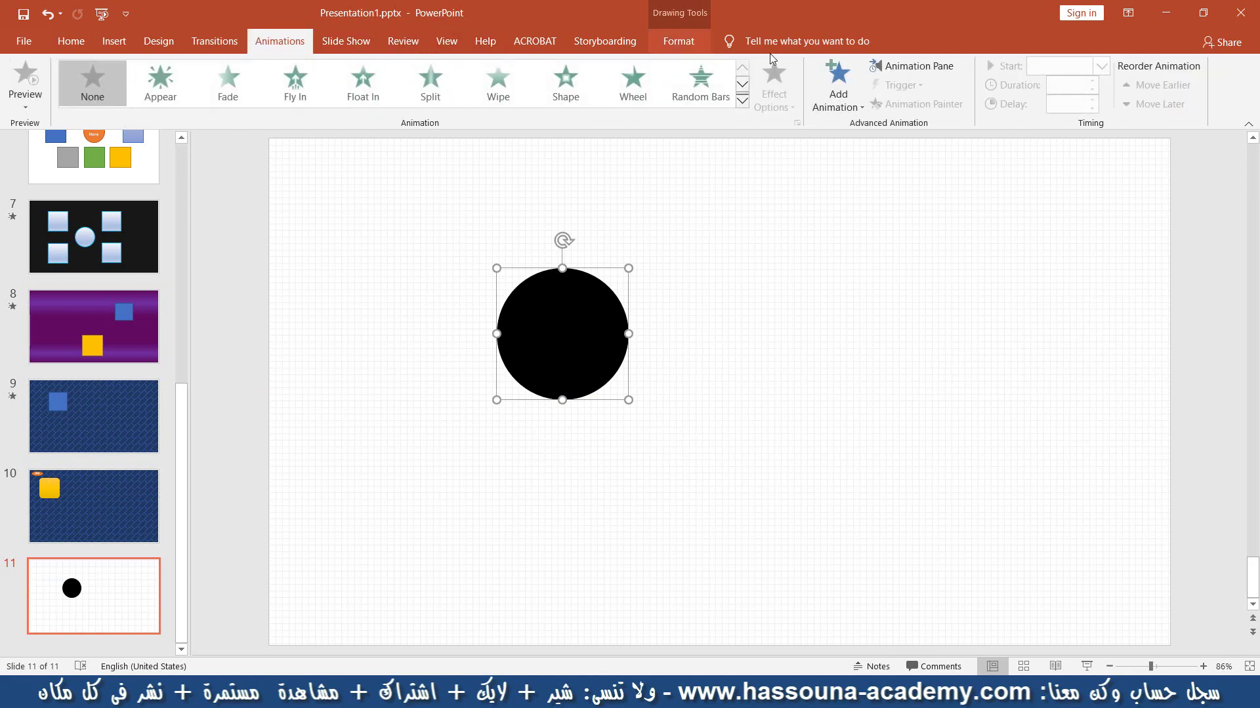
Browse the Add Animation list without picking an effect
left_click(840, 108)
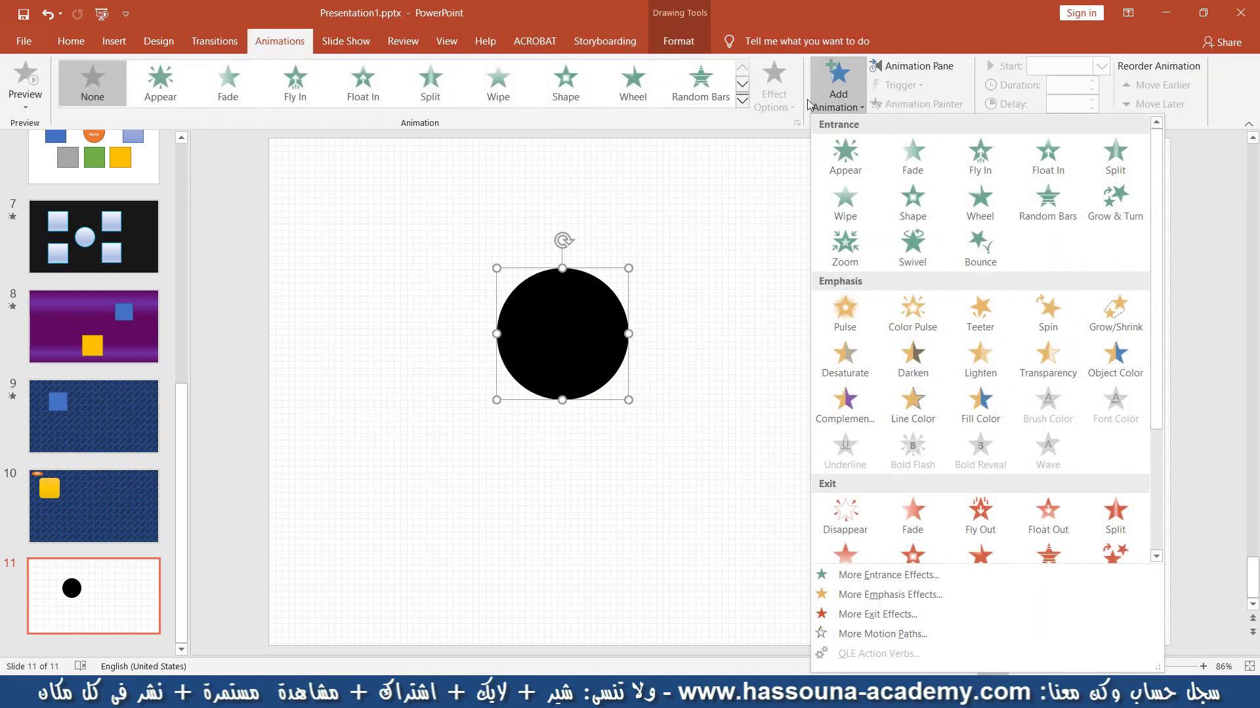
scroll(907, 314, "down", 3)
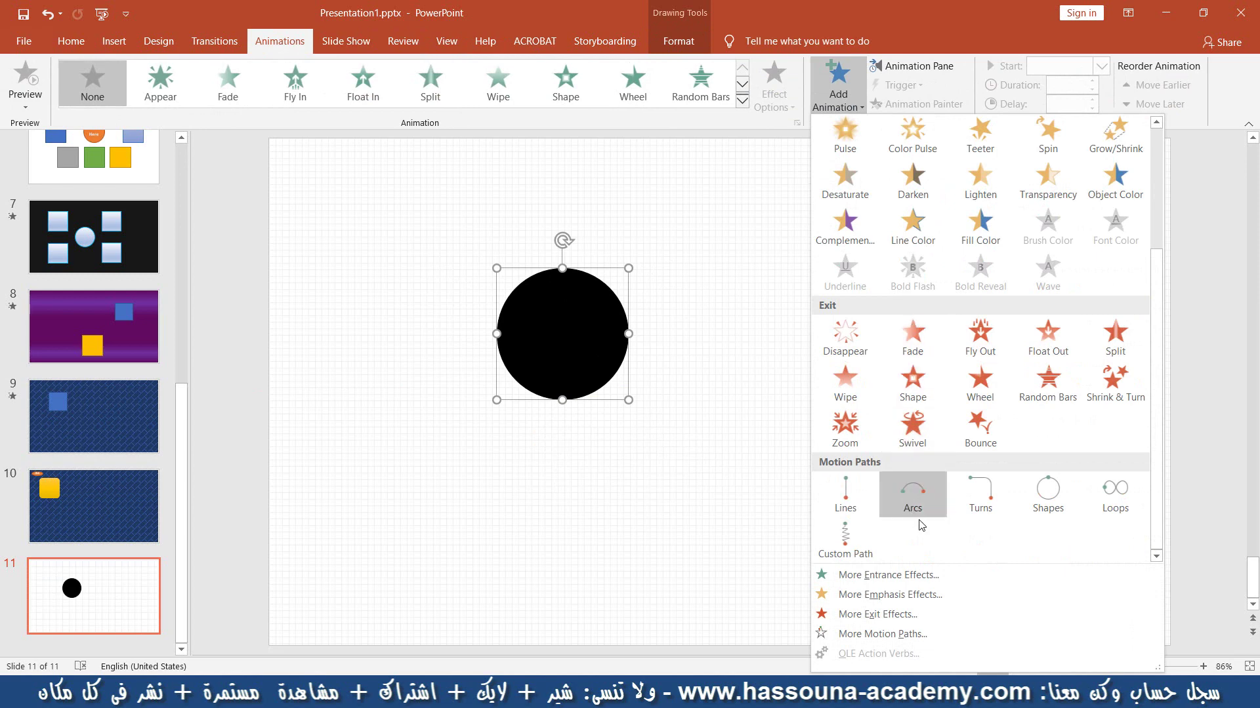
left_click(770, 509)
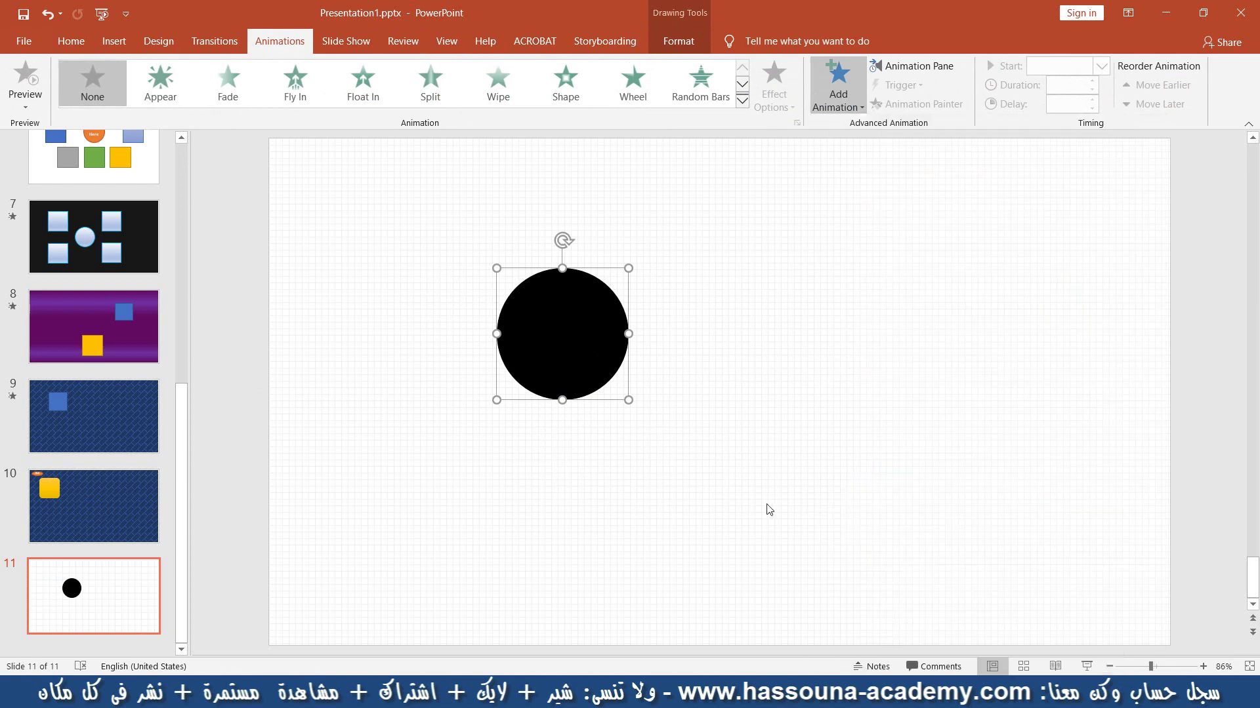
Draw an Arc line shape on the right side of the slide
left_click(114, 42)
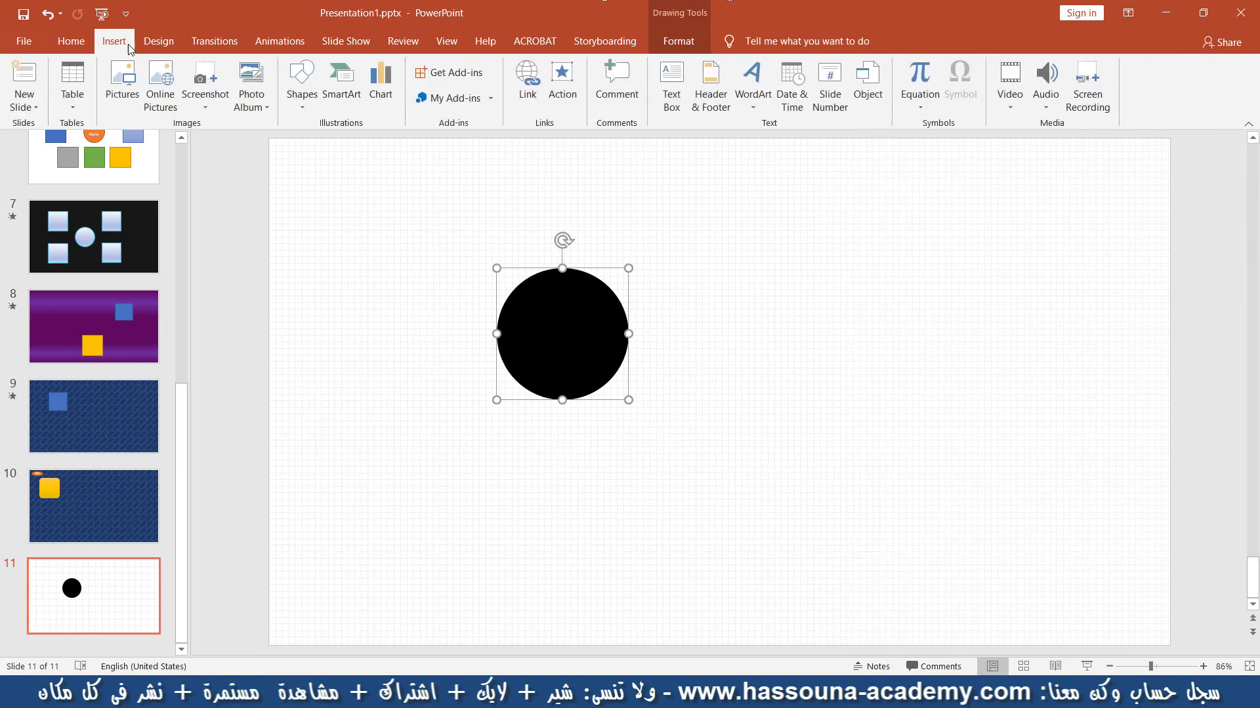
left_click(301, 94)
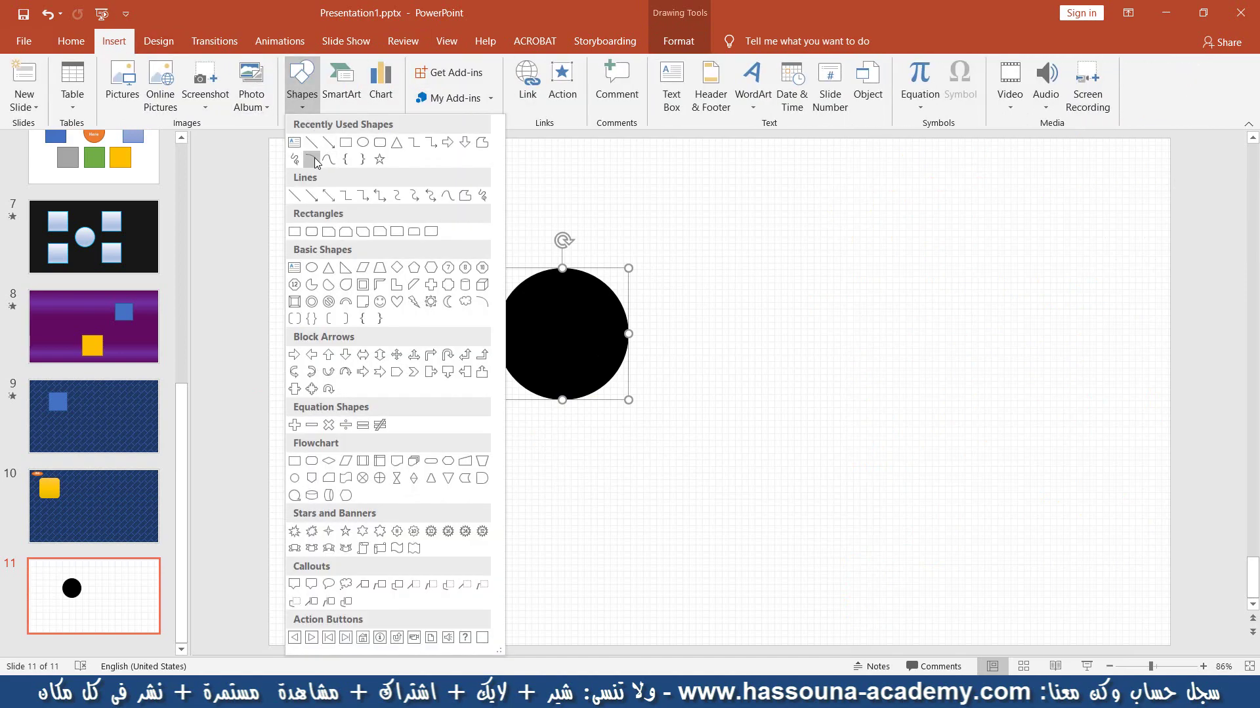
left_click(327, 194)
mouse_move(857, 247)
left_mouse_down()
mouse_move(1079, 356)
mouse_move(1060, 447)
left_mouse_up()
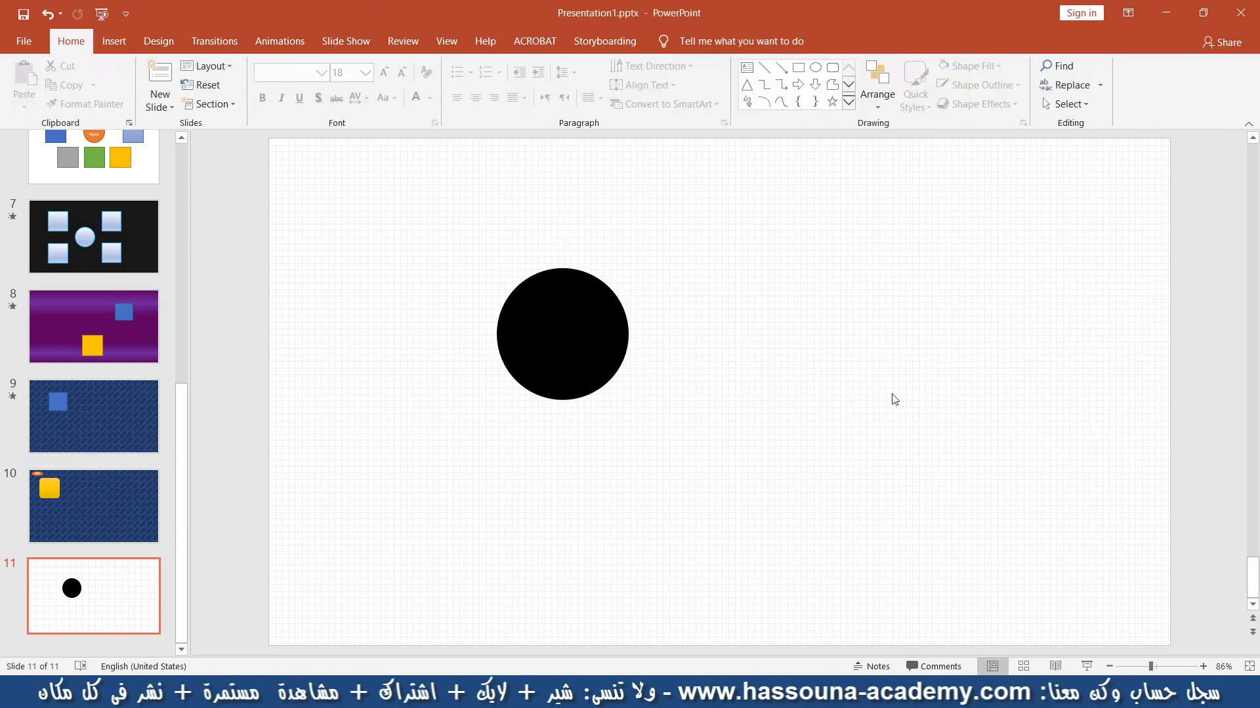
Apply an Arcs motion path animation to the black circle
left_click(571, 333)
left_click(685, 46)
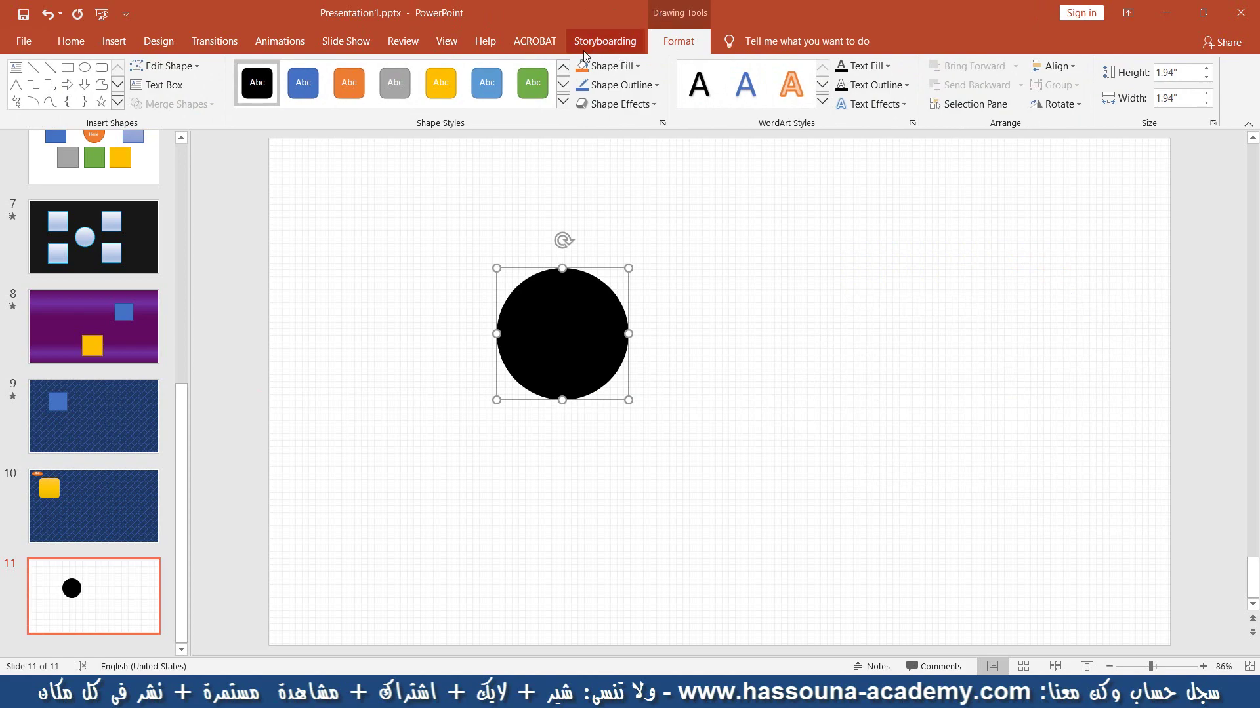
left_click(297, 41)
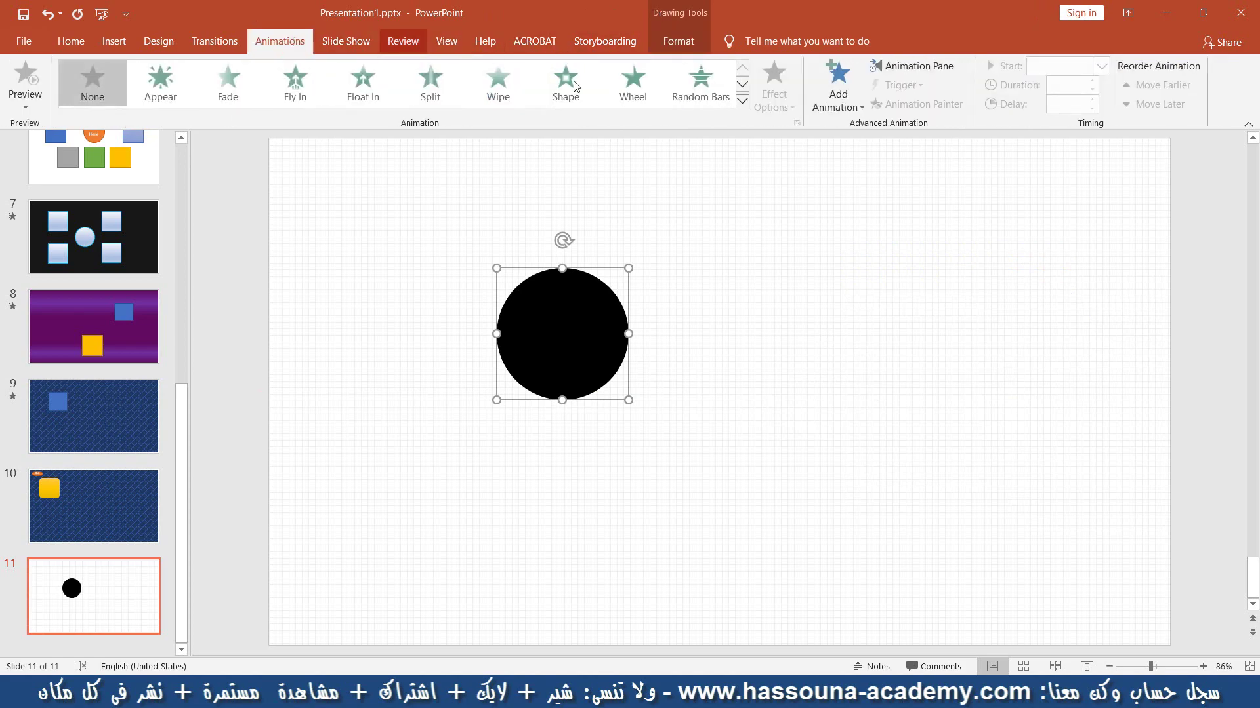
left_click(836, 84)
scroll(944, 299, "down", 3)
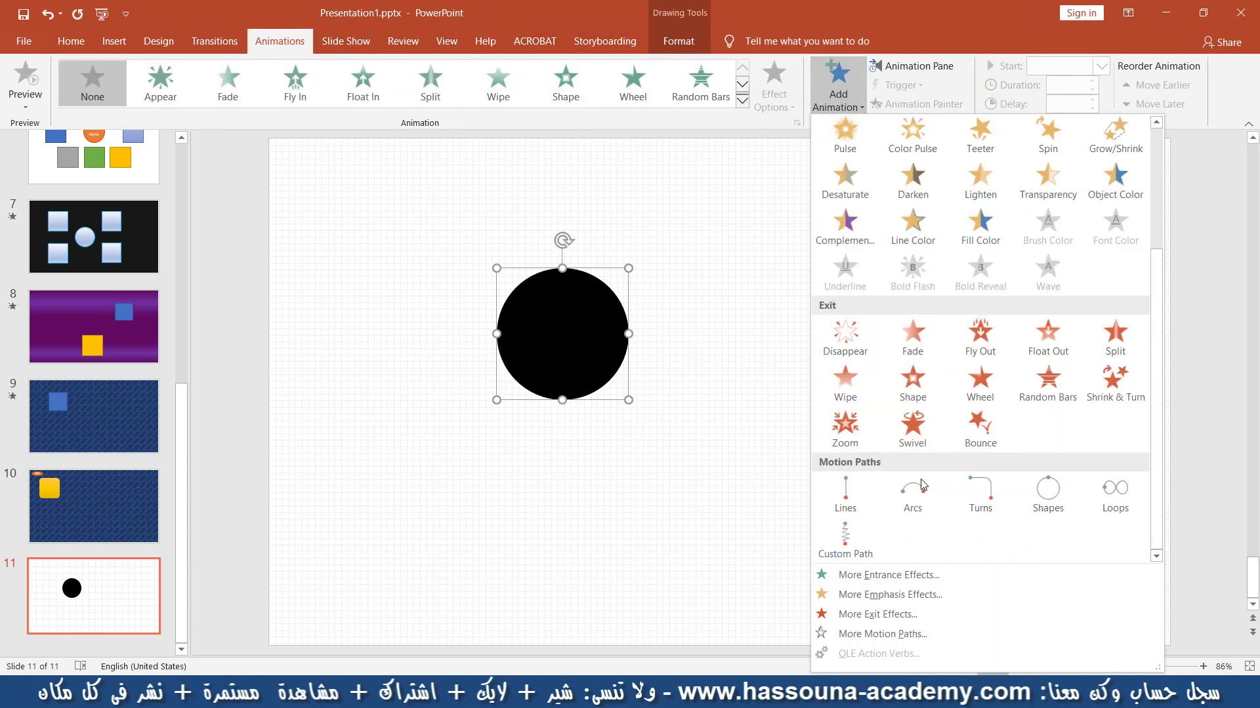
left_click(906, 502)
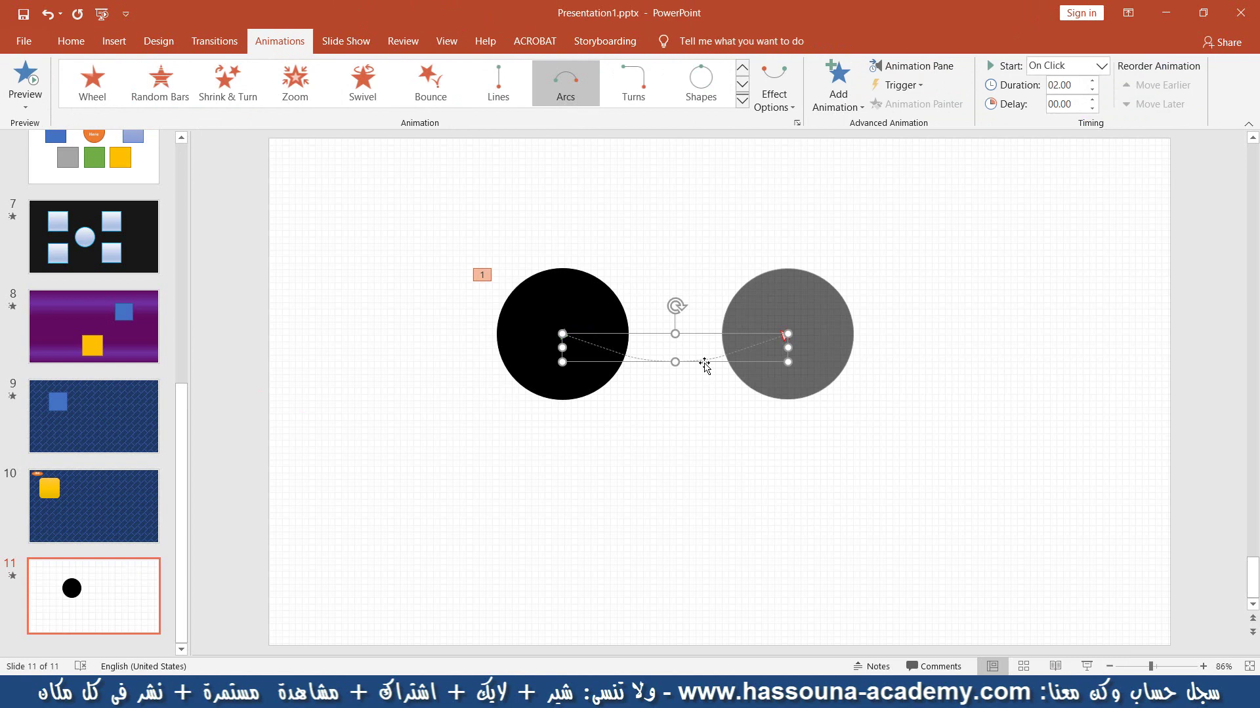
Drag the arc motion path's bottom-middle handle down so the arc dips much deeper
left_click(777, 105)
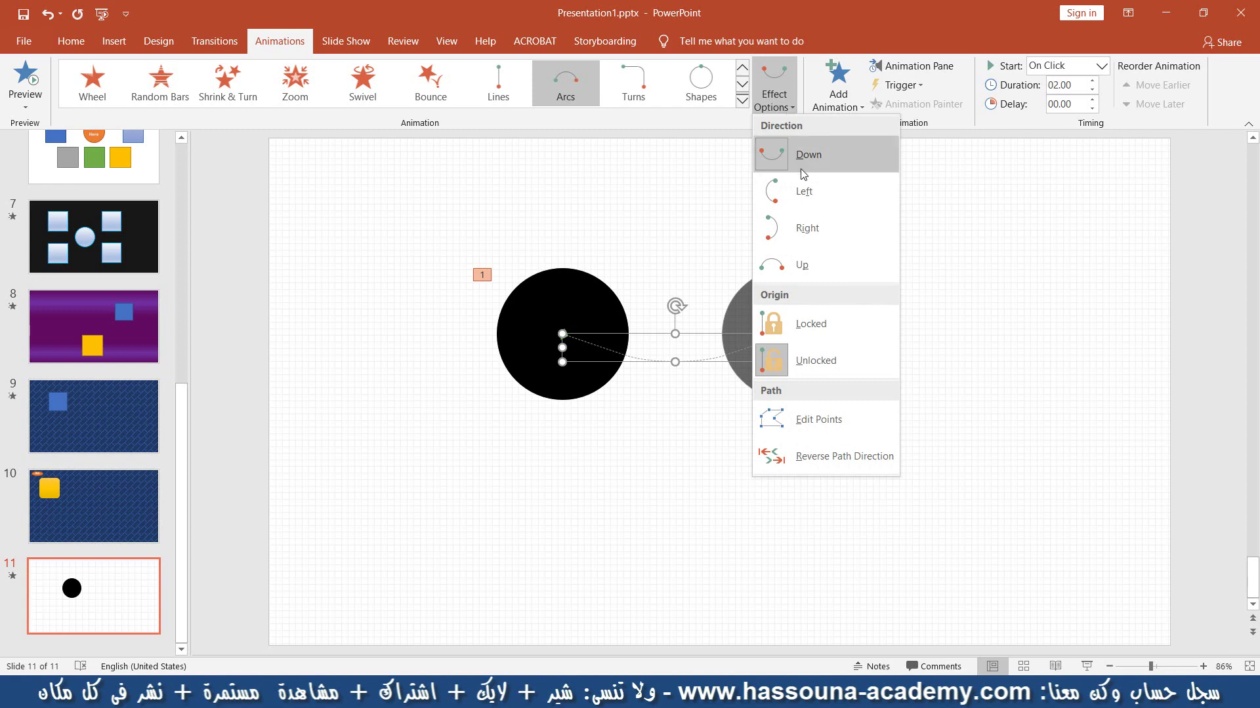
left_click(676, 388)
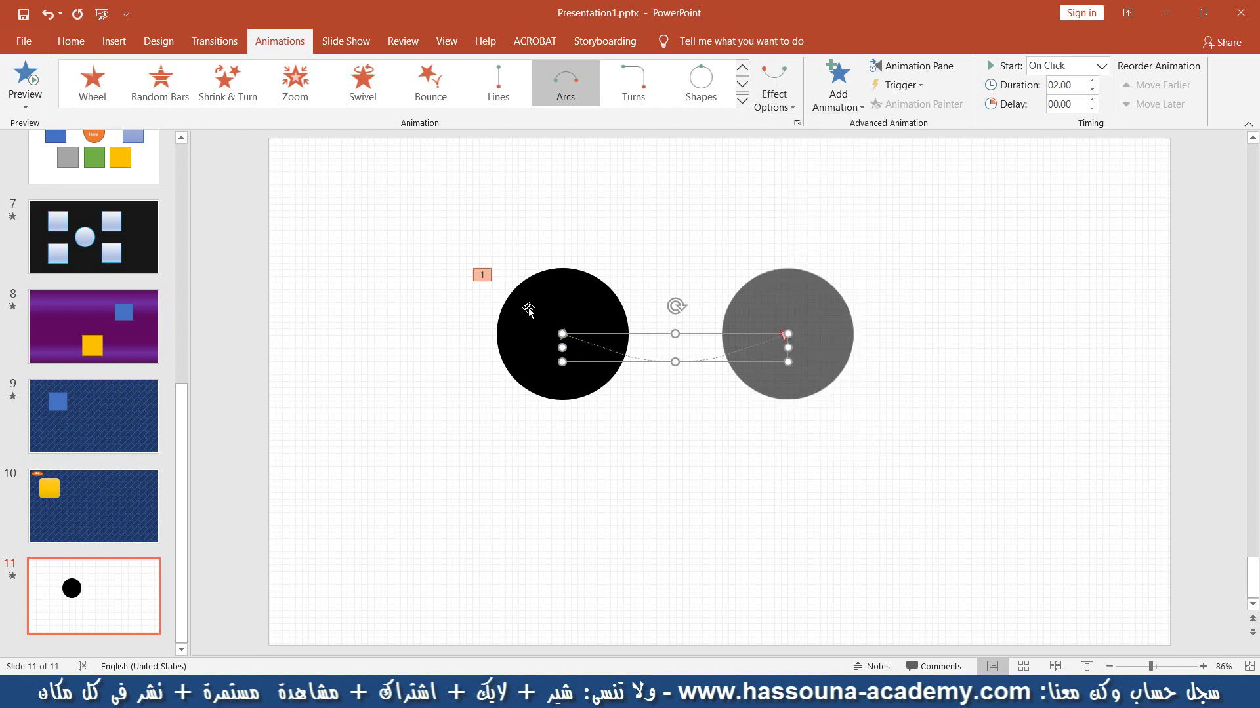
left_click(789, 462)
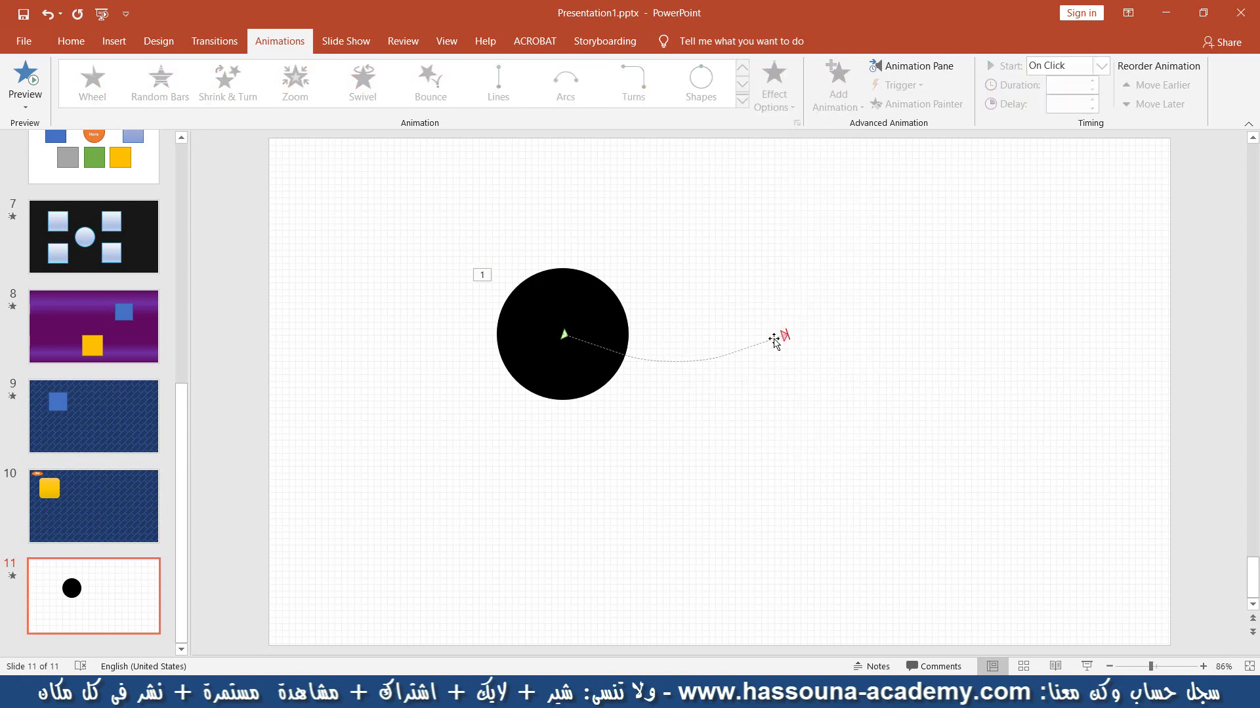
left_click(667, 361)
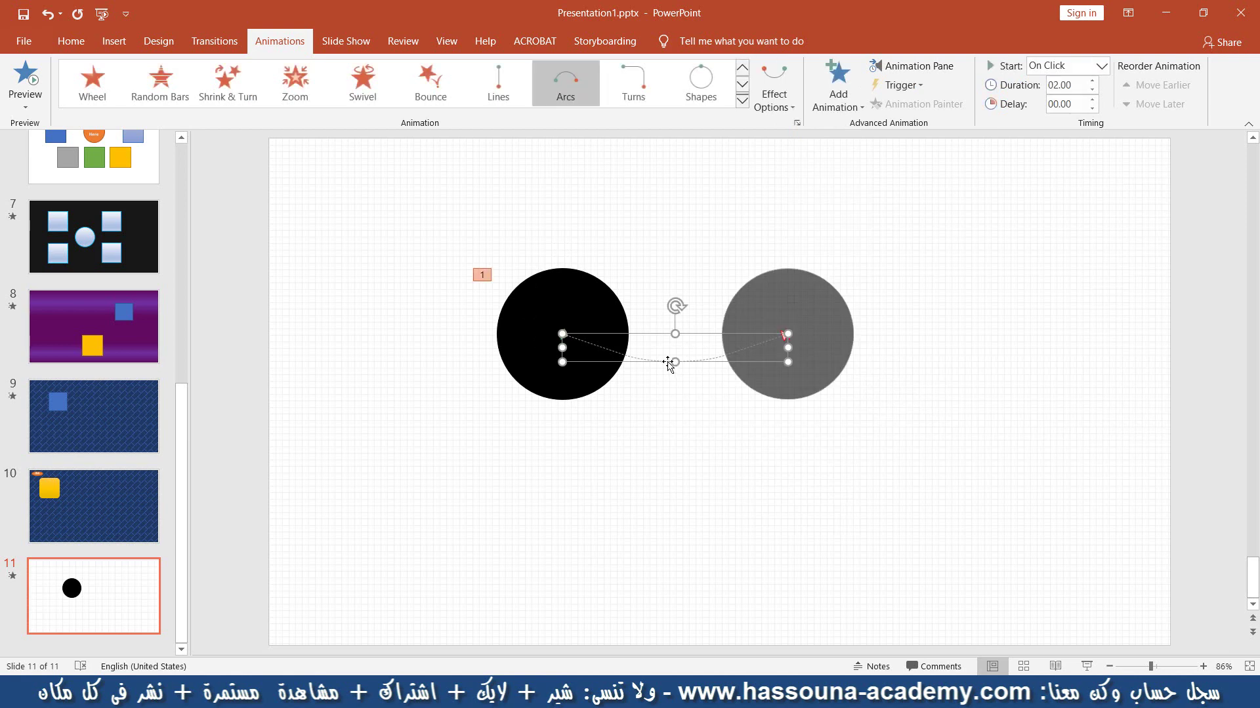
left_click_drag(675, 363, 676, 449)
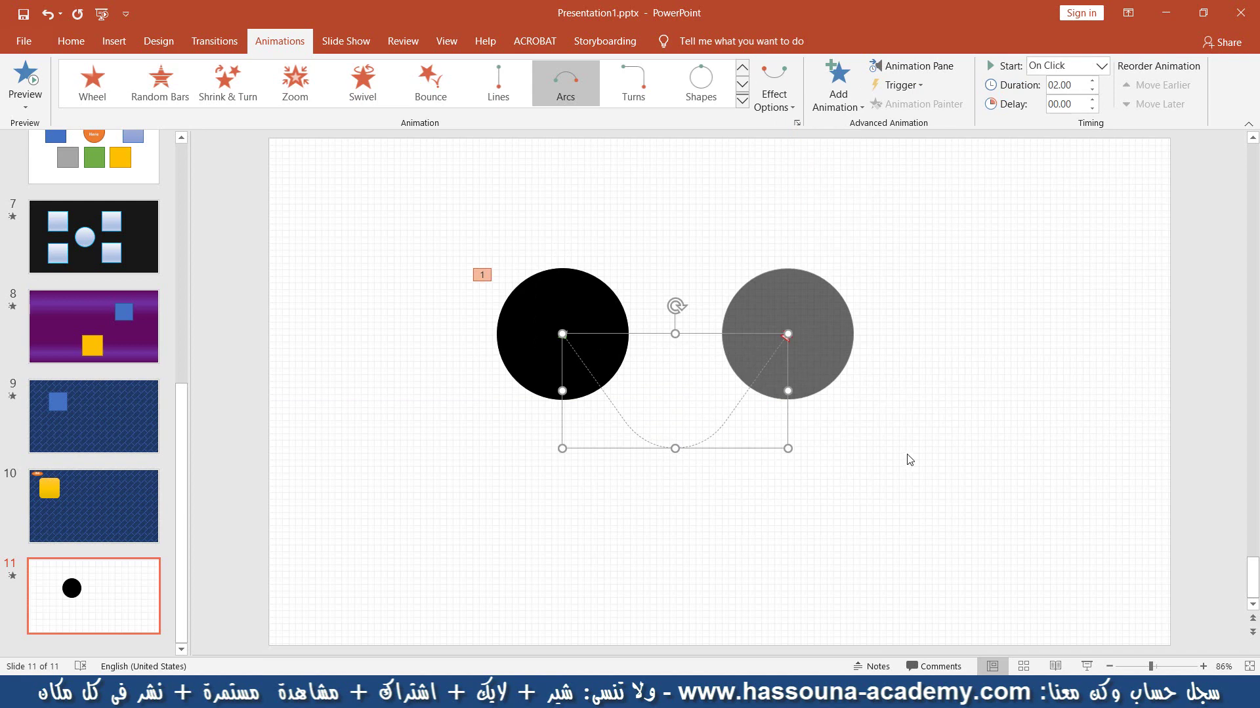
Widen the arc path, preview the motion, and set the arc's Effect Options to Left
left_click_drag(810, 465, 915, 511)
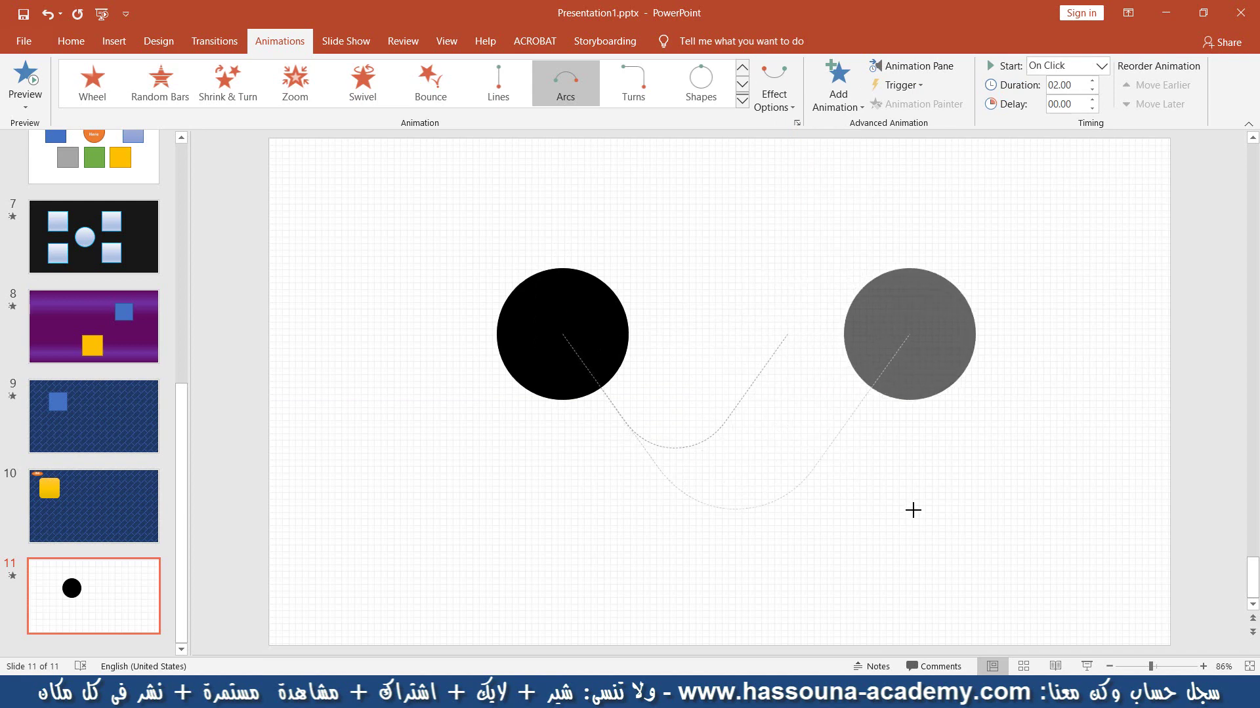
left_click(664, 204)
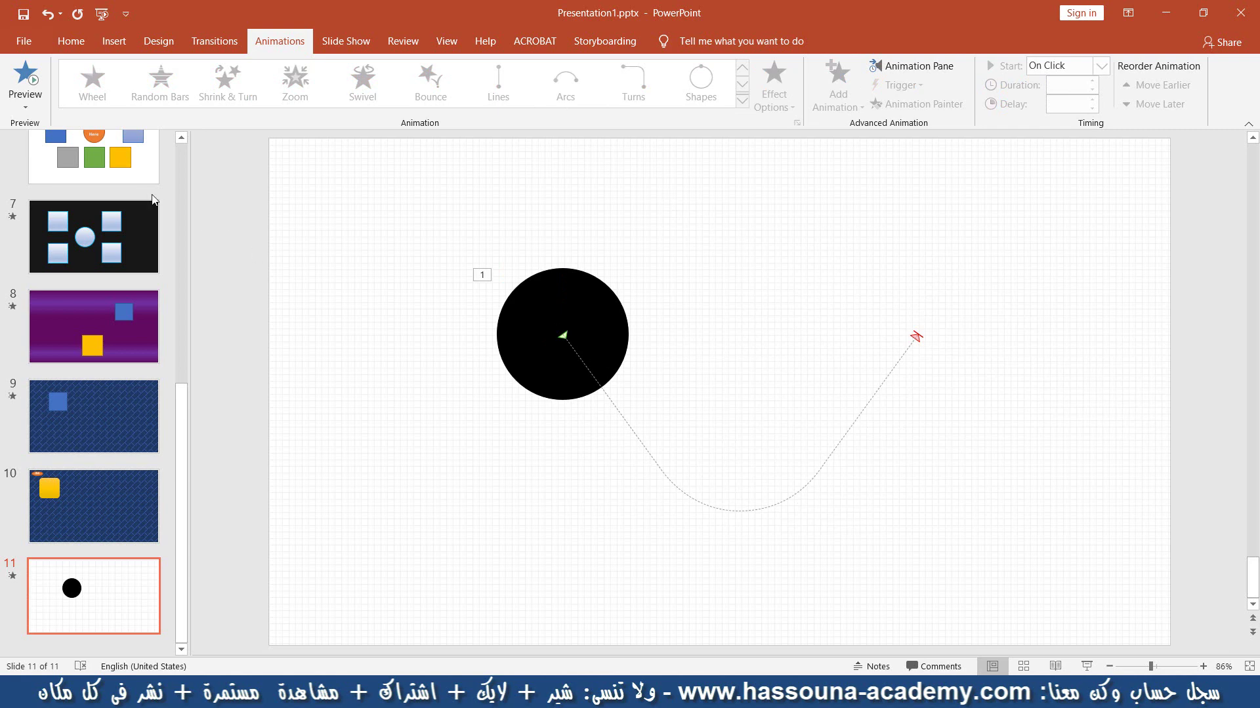
left_click(35, 63)
left_click(888, 374)
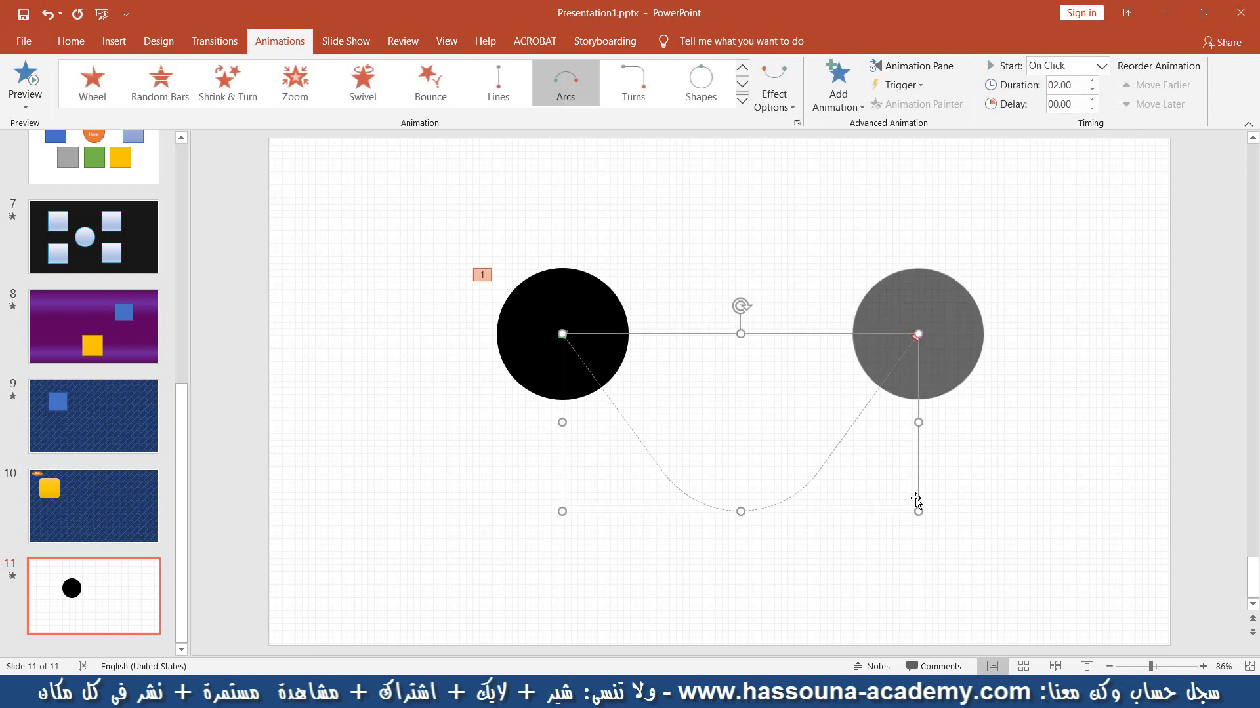
left_click_drag(916, 505, 923, 457)
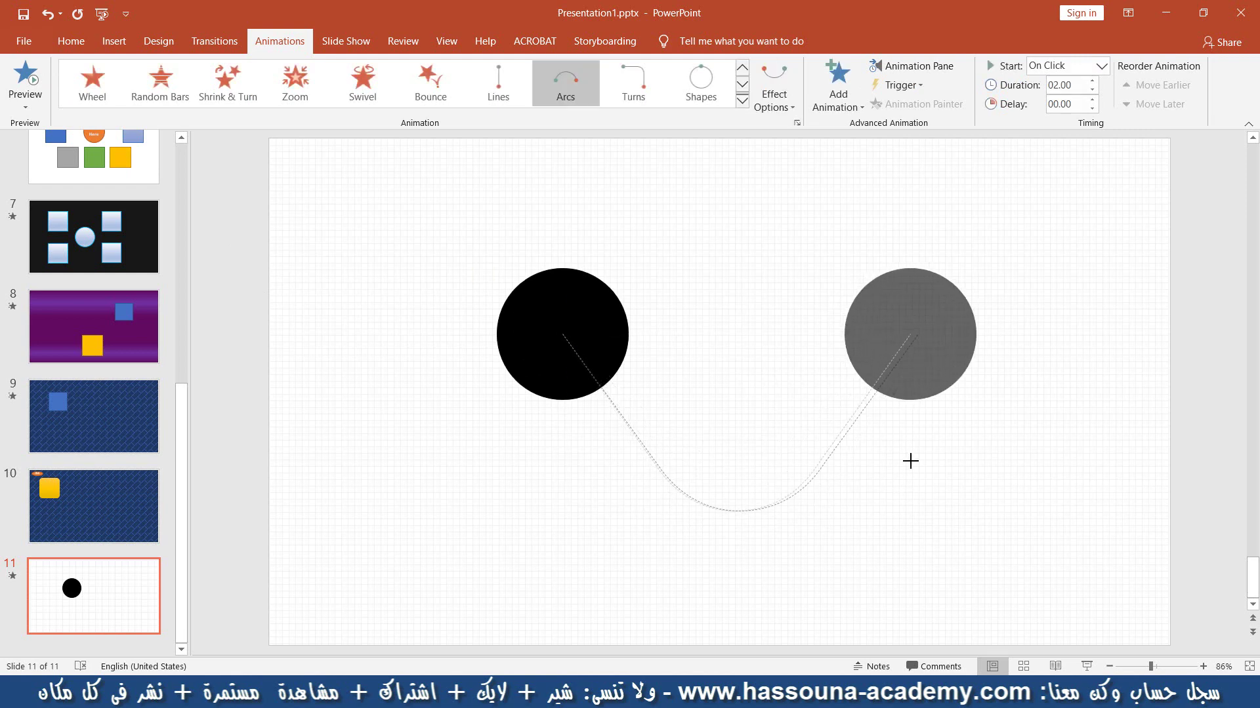
left_click(790, 107)
left_click(809, 192)
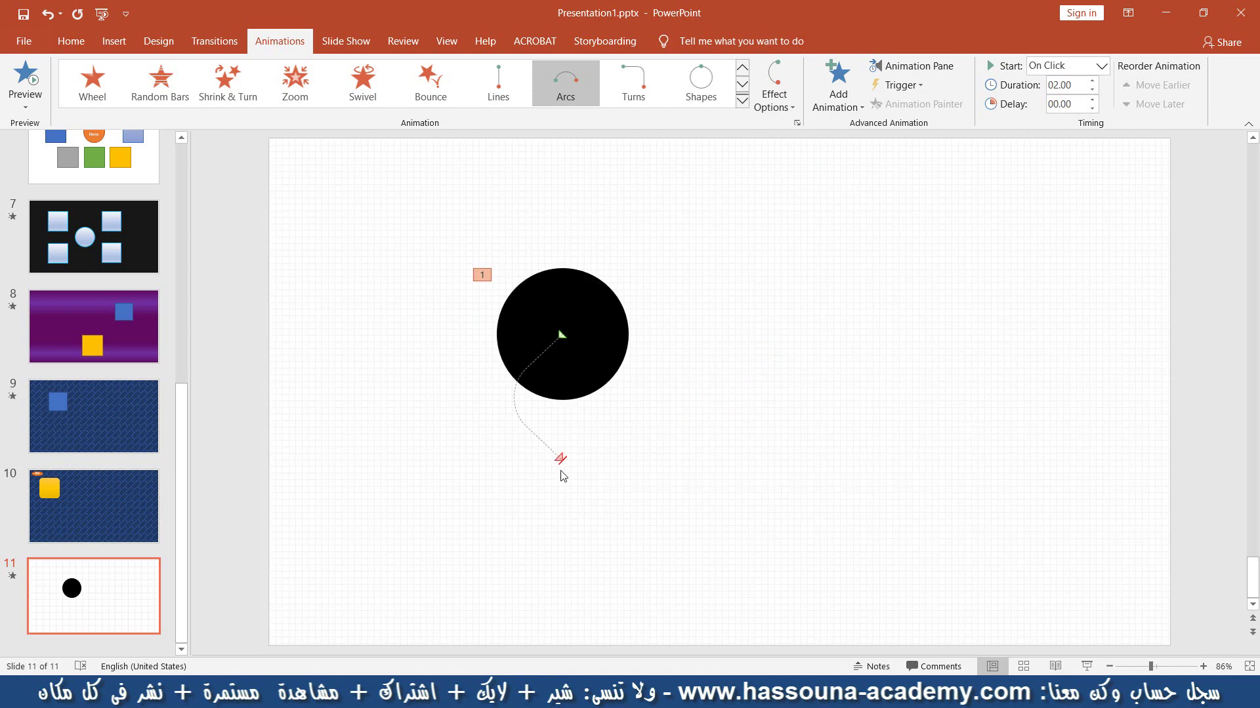
Stretch the left-curving arc path downward so it ends well below the circle
left_click(534, 433)
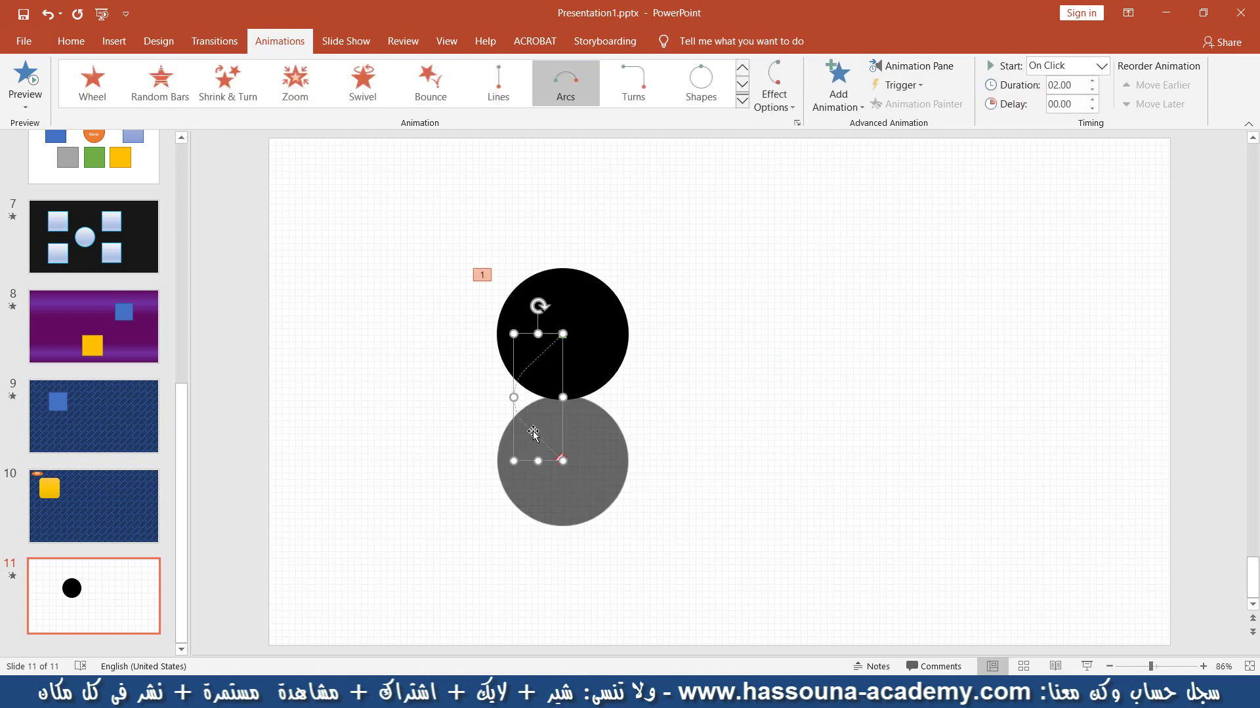
left_click_drag(563, 461, 635, 556)
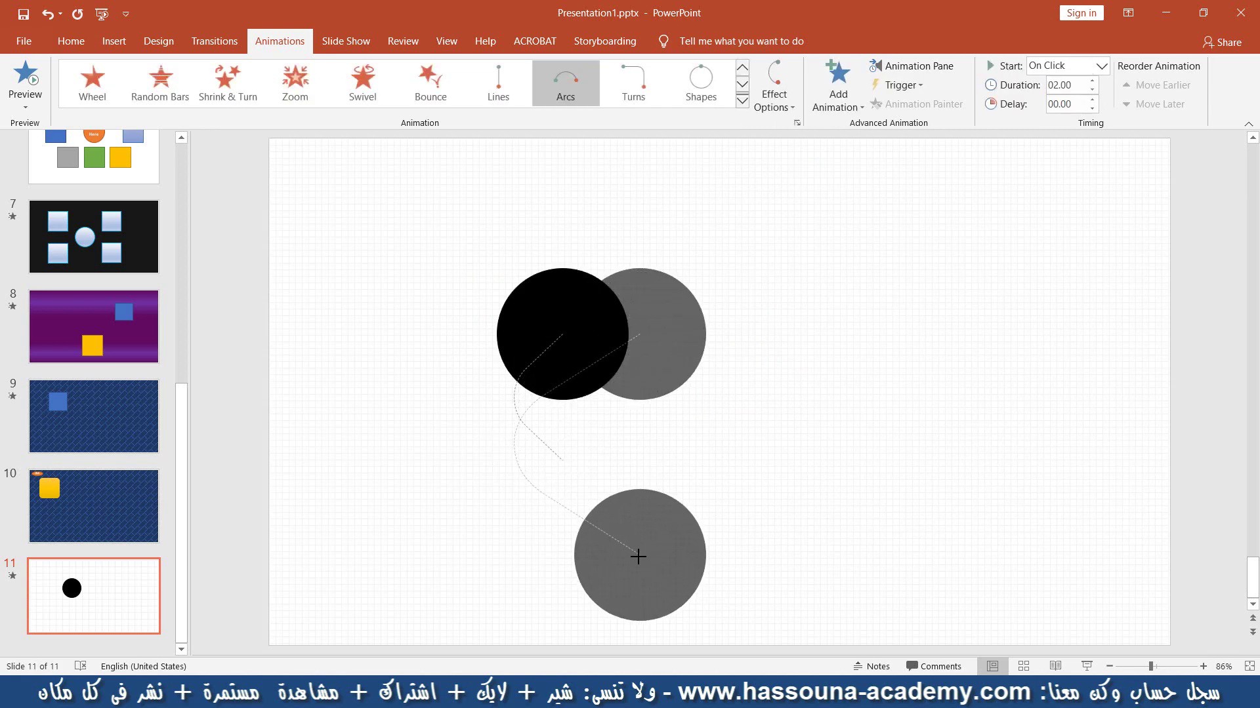
left_click(680, 334)
left_click(575, 316)
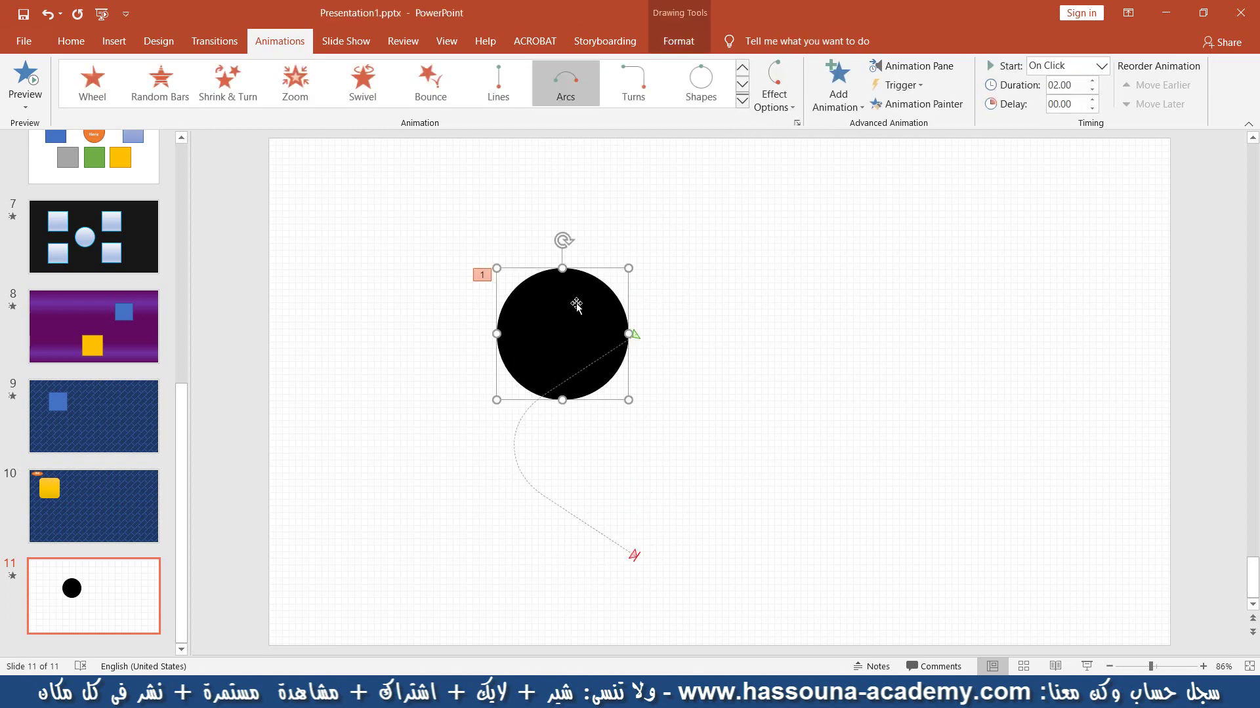
key("ctrl+z")
left_click(689, 342)
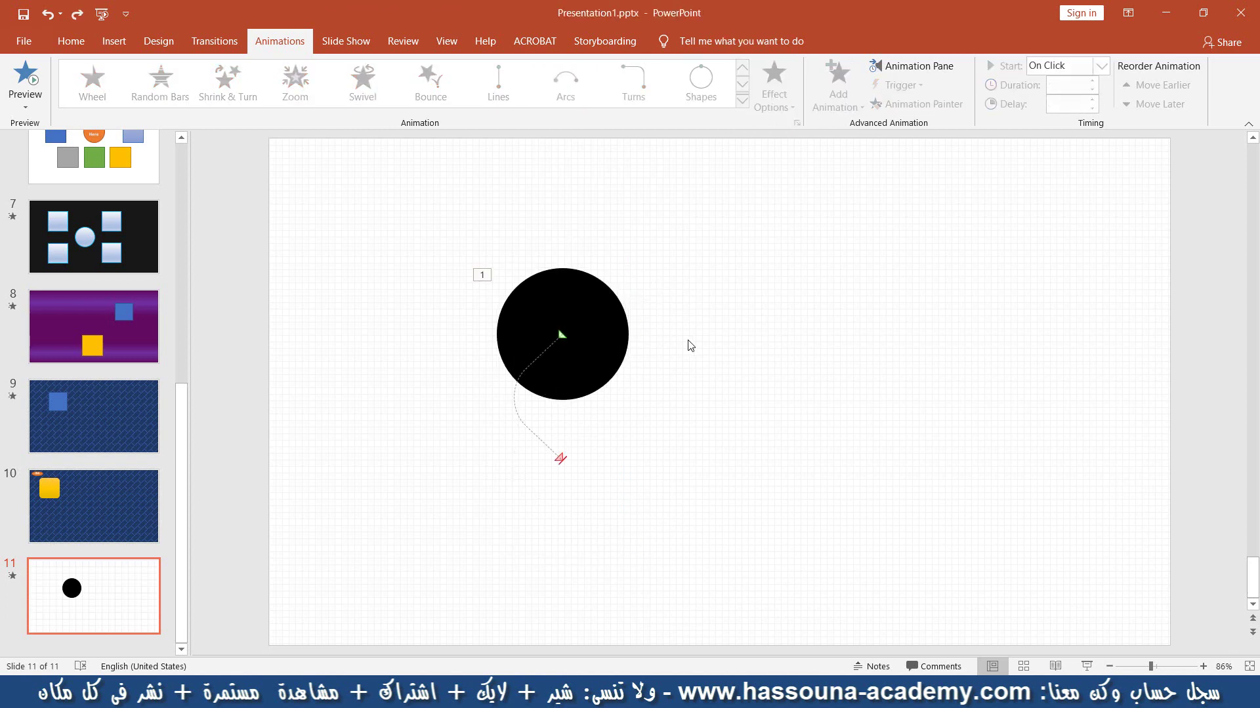
left_click(516, 418)
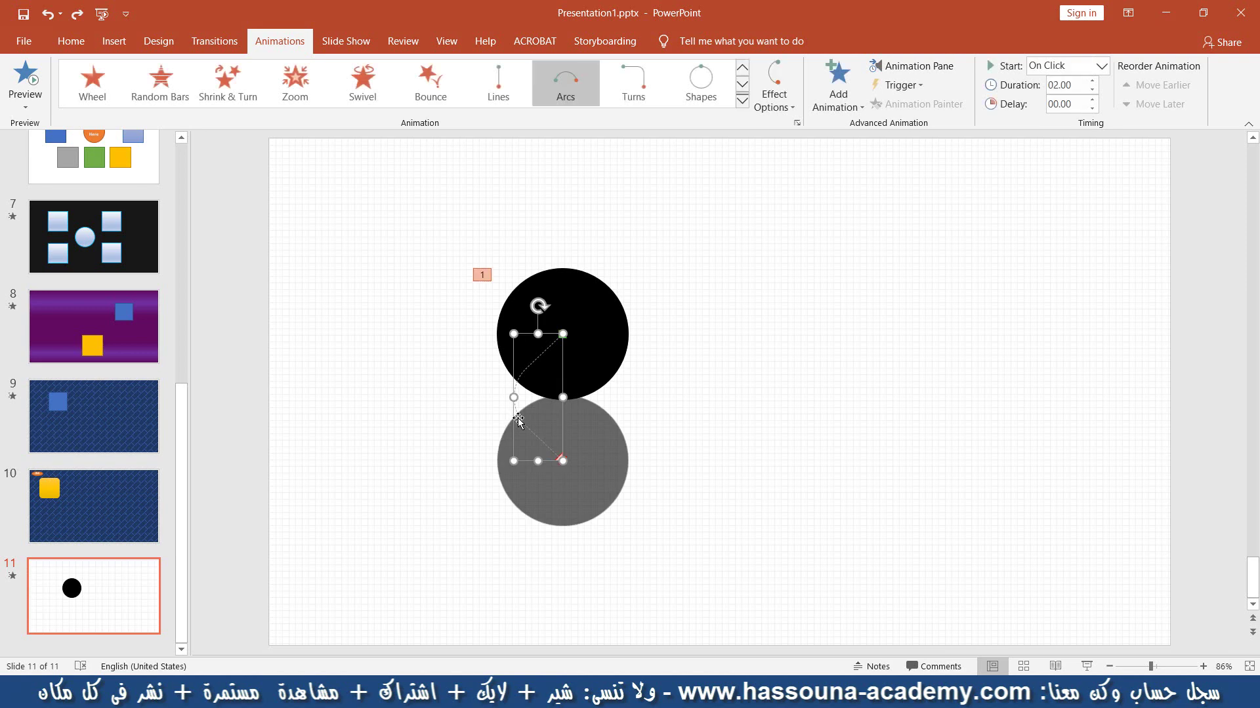
left_click_drag(514, 461, 502, 548)
left_click(717, 326)
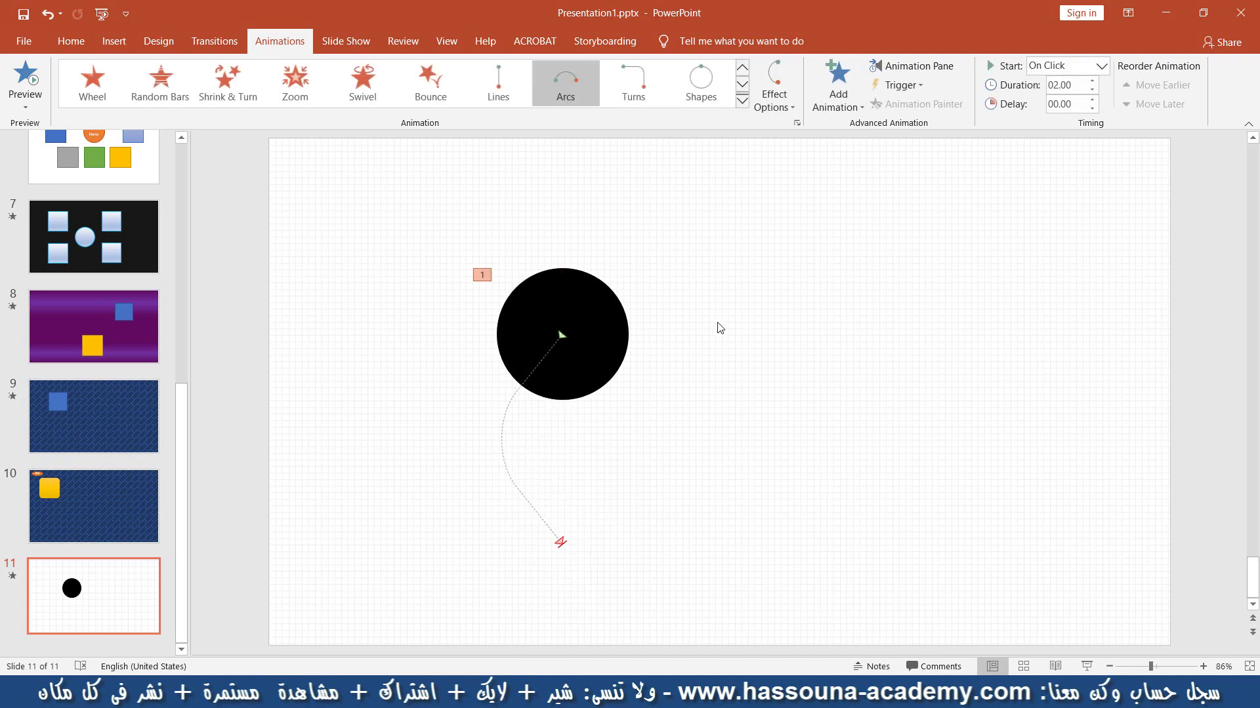
left_click(591, 299)
Reposition the circle and its path toward the slide's top-left, previewing the animation
left_click_drag(592, 298, 669, 224)
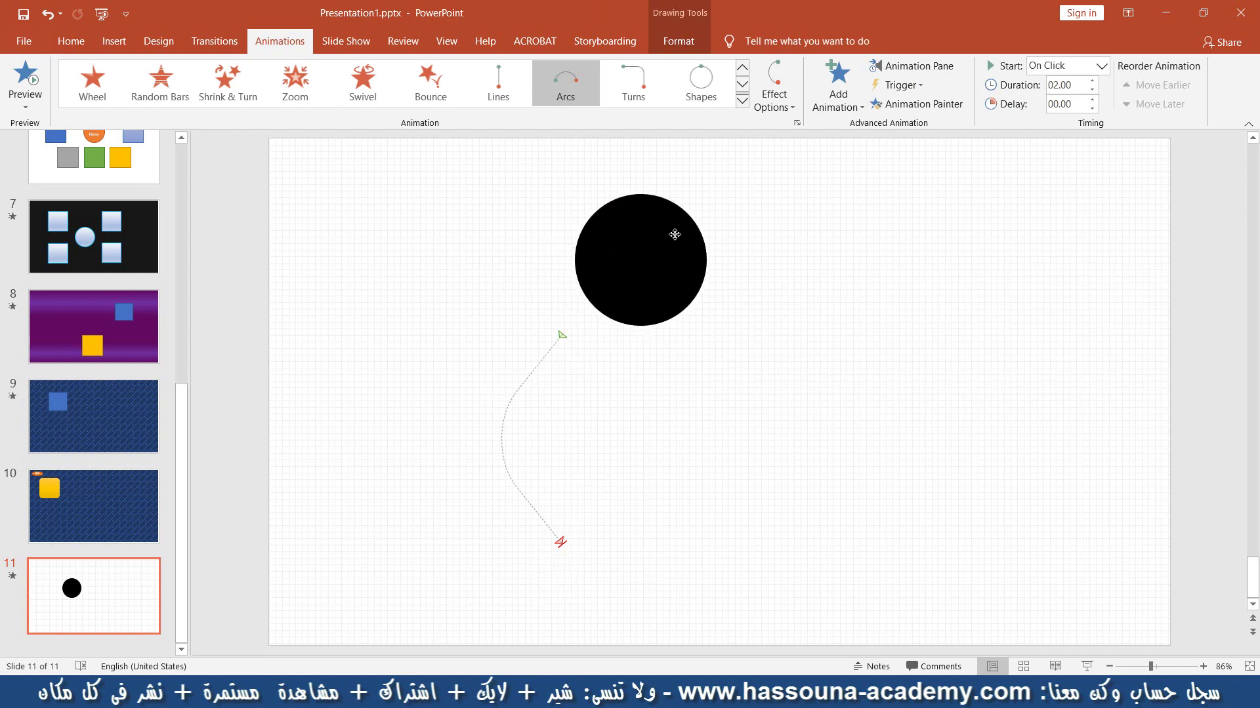
left_click(820, 284)
left_click(25, 76)
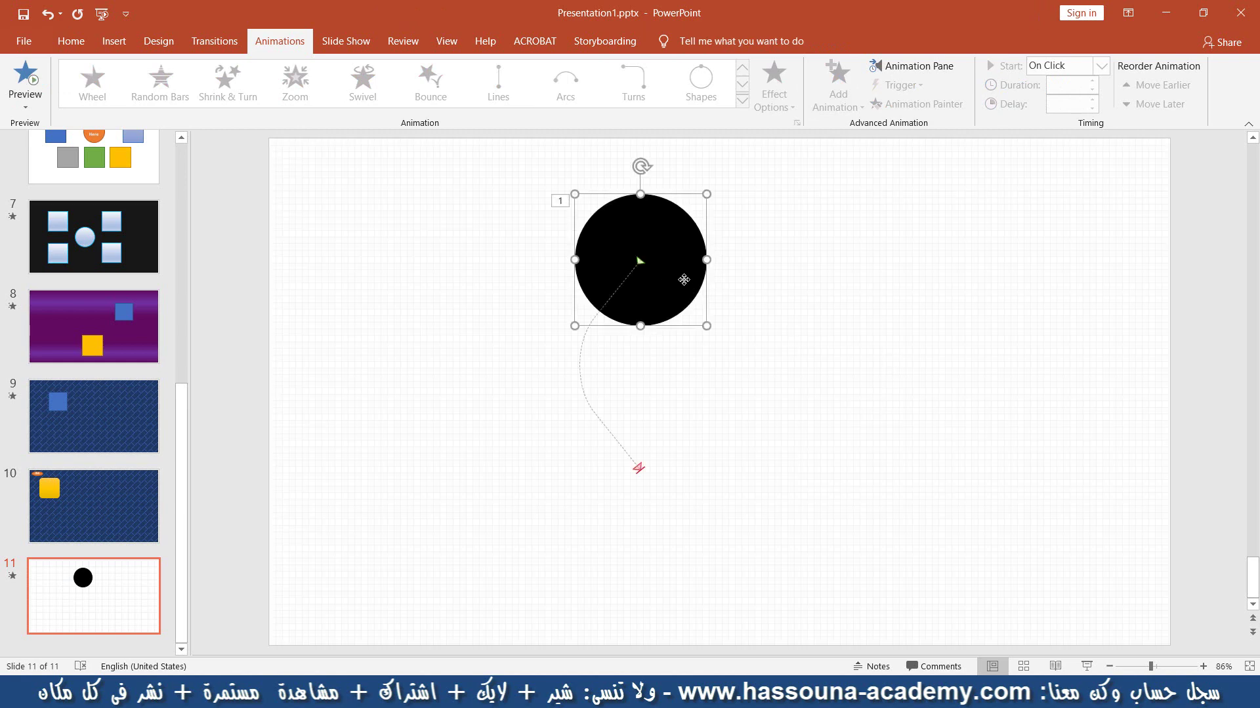
mouse_move(656, 289)
left_mouse_down()
mouse_move(427, 263)
mouse_move(469, 256)
left_mouse_up()
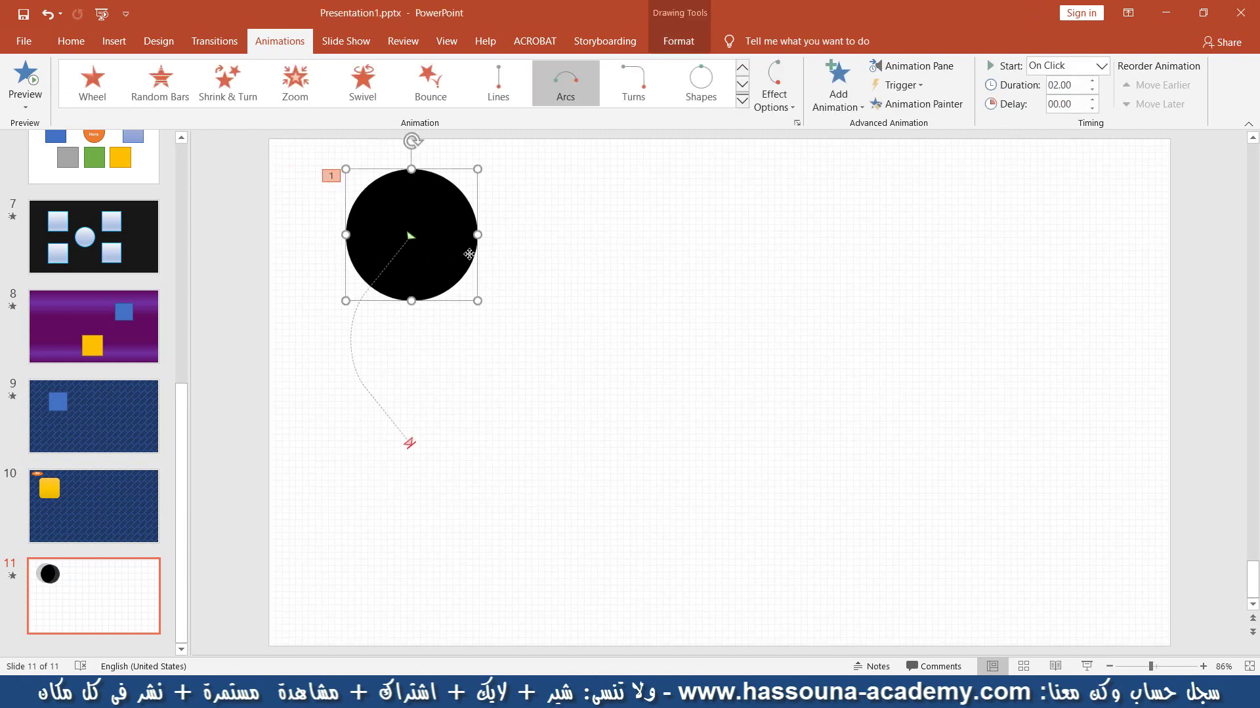
left_click(668, 258)
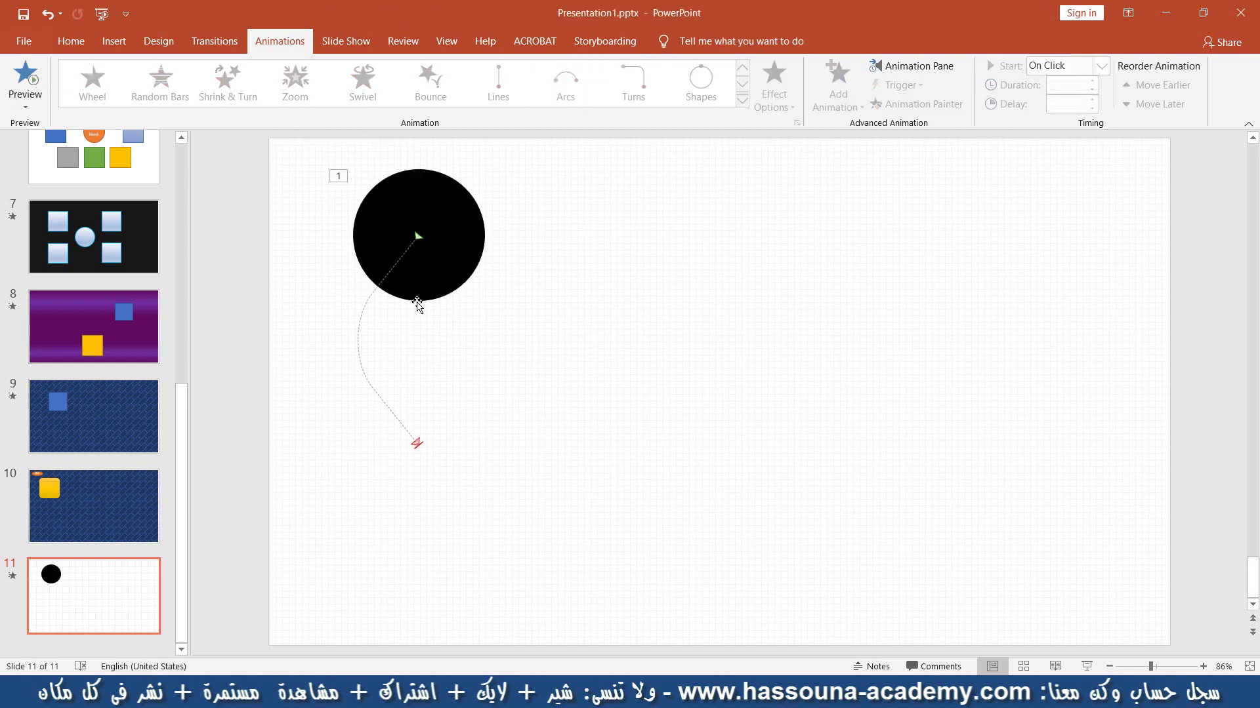
Extend the arc path further down and to the left, discarding two trial resizes
left_click(398, 423)
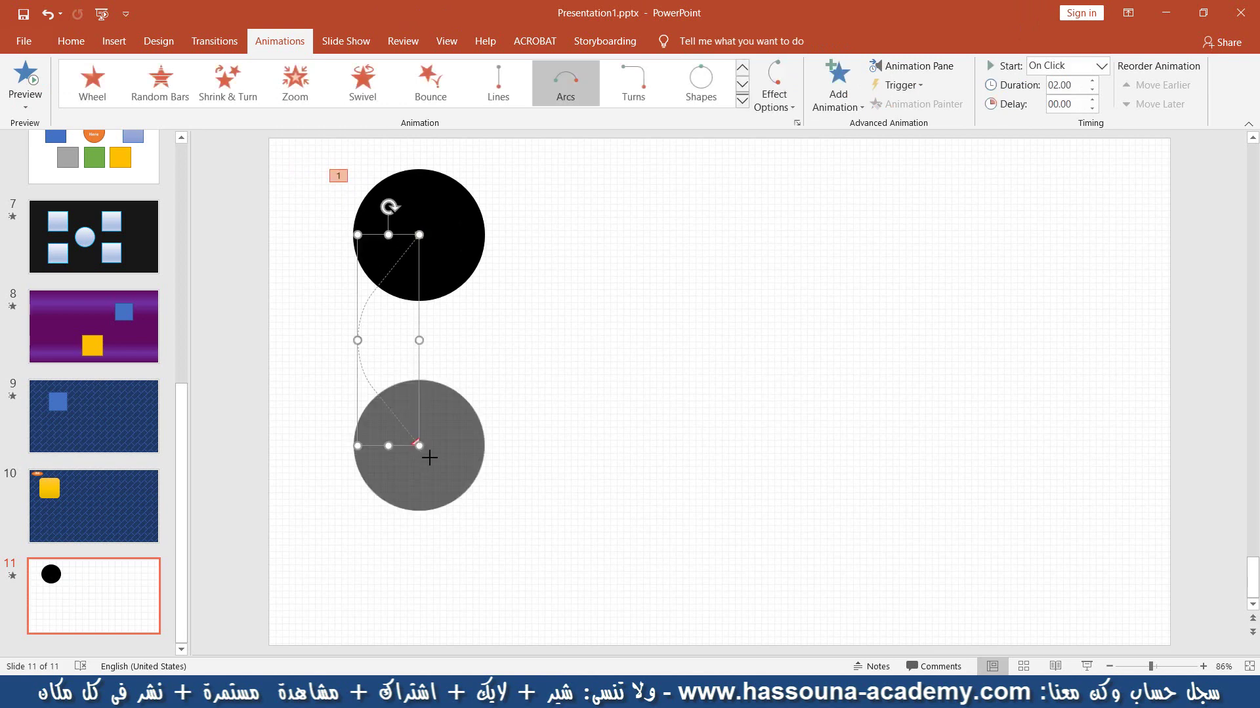
left_click_drag(430, 458, 484, 516)
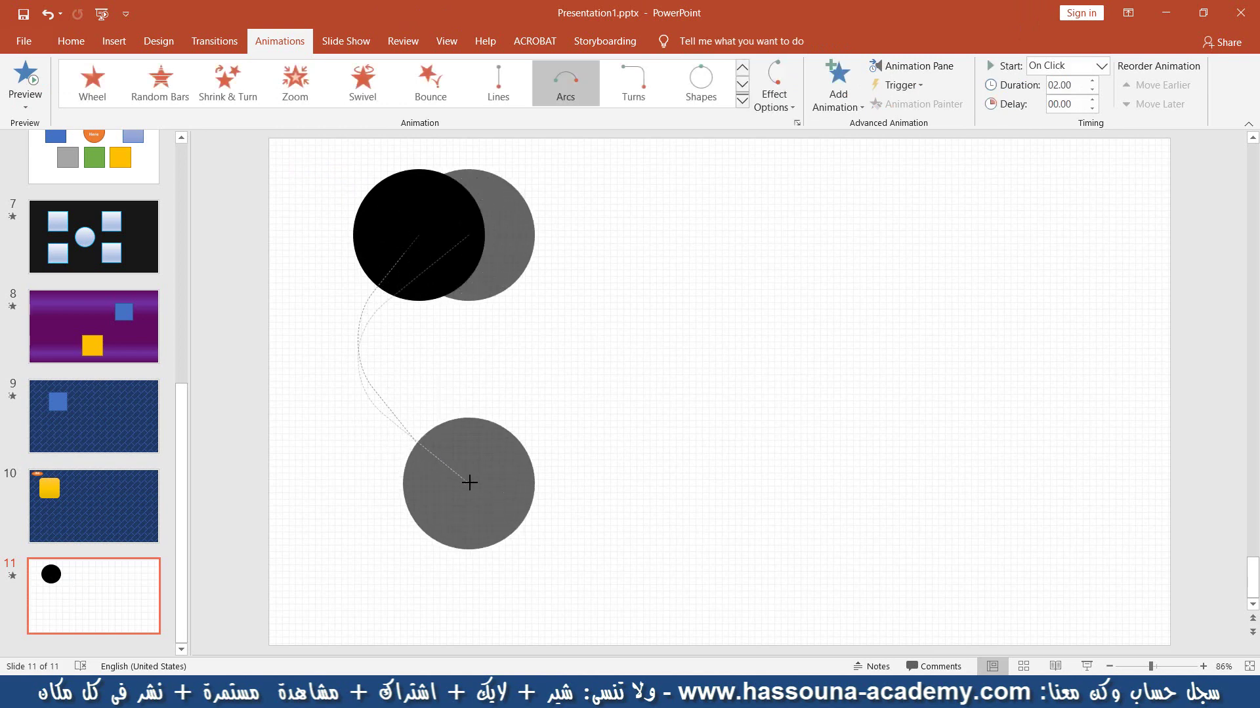
left_click(627, 411)
key("ctrl+z")
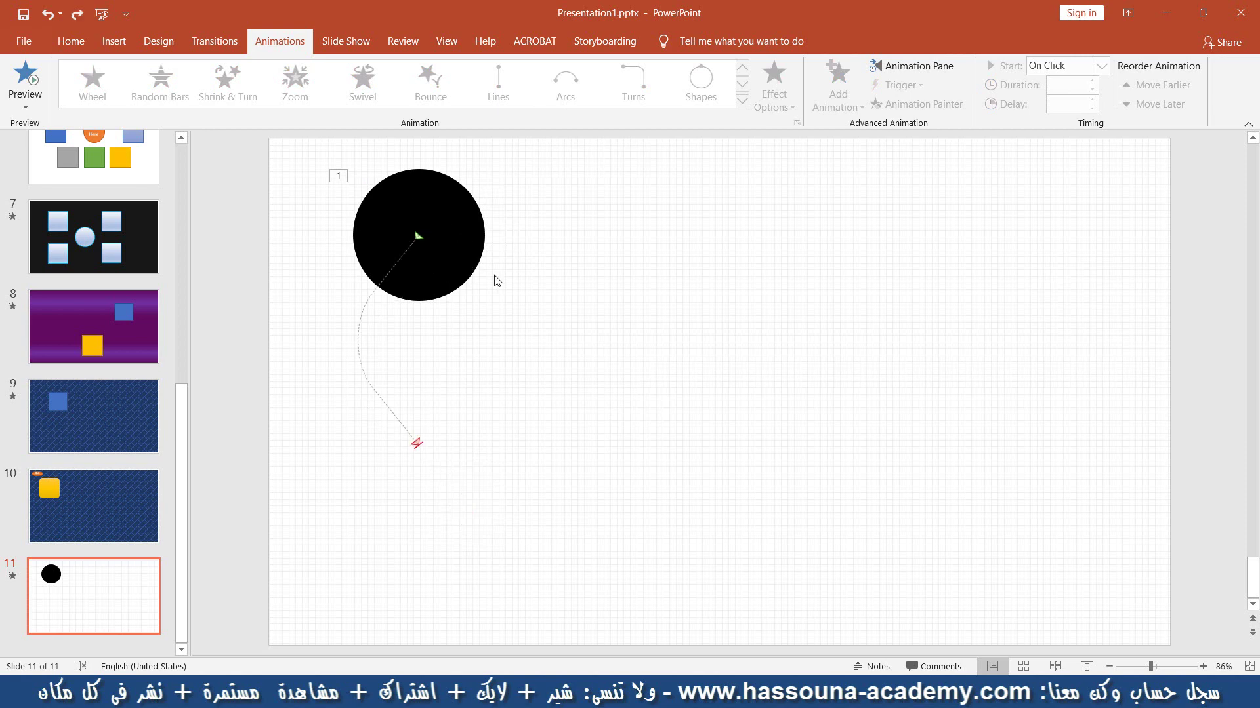
left_click(359, 333)
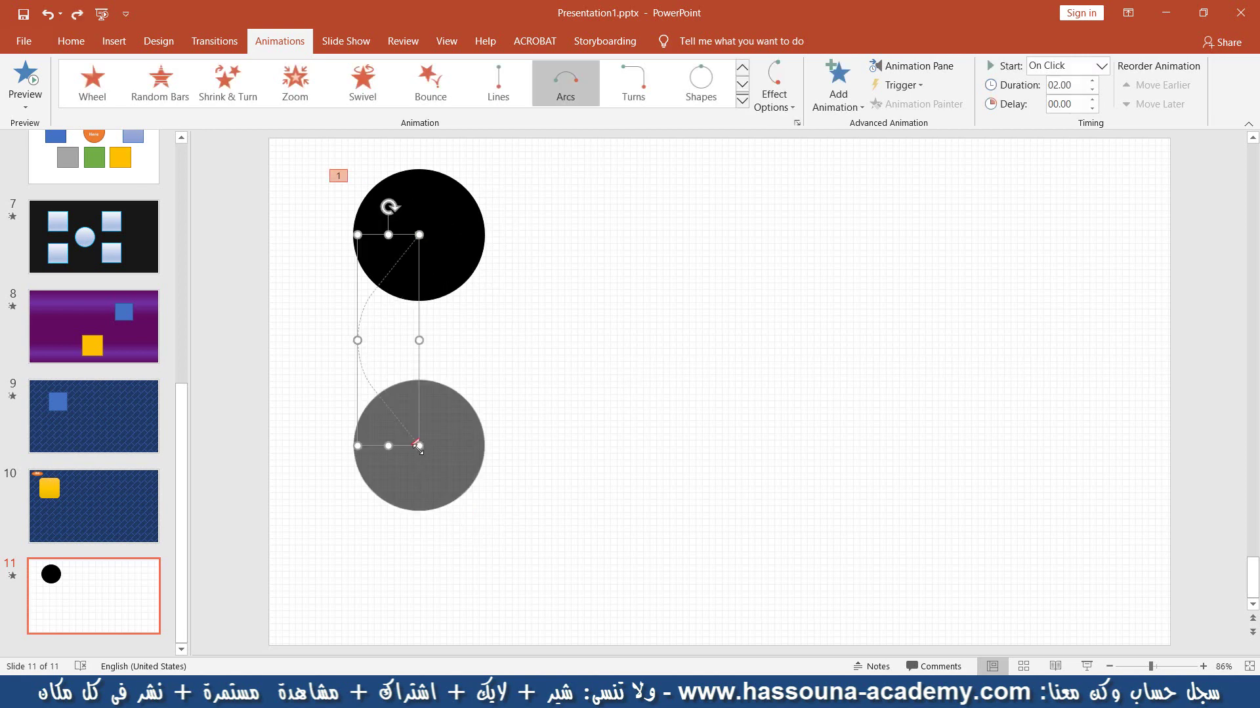
left_click_drag(417, 449, 454, 497)
left_click(667, 383)
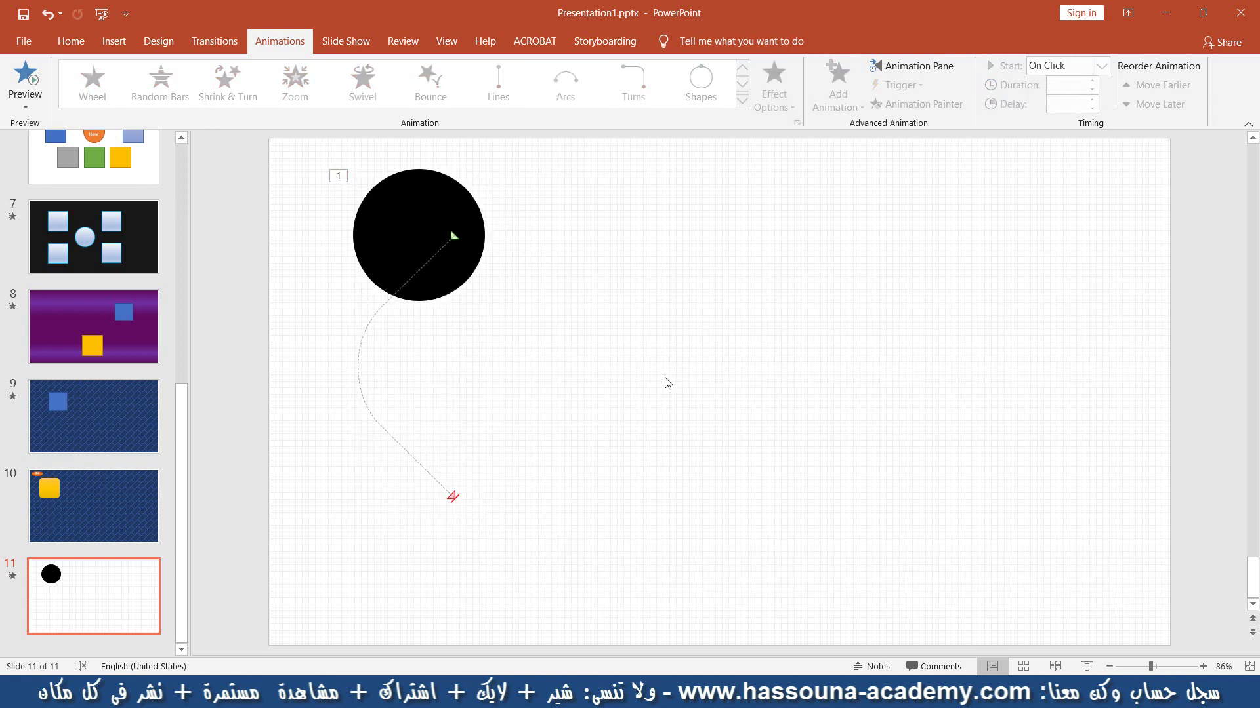
key("ctrl+z")
left_click(359, 336)
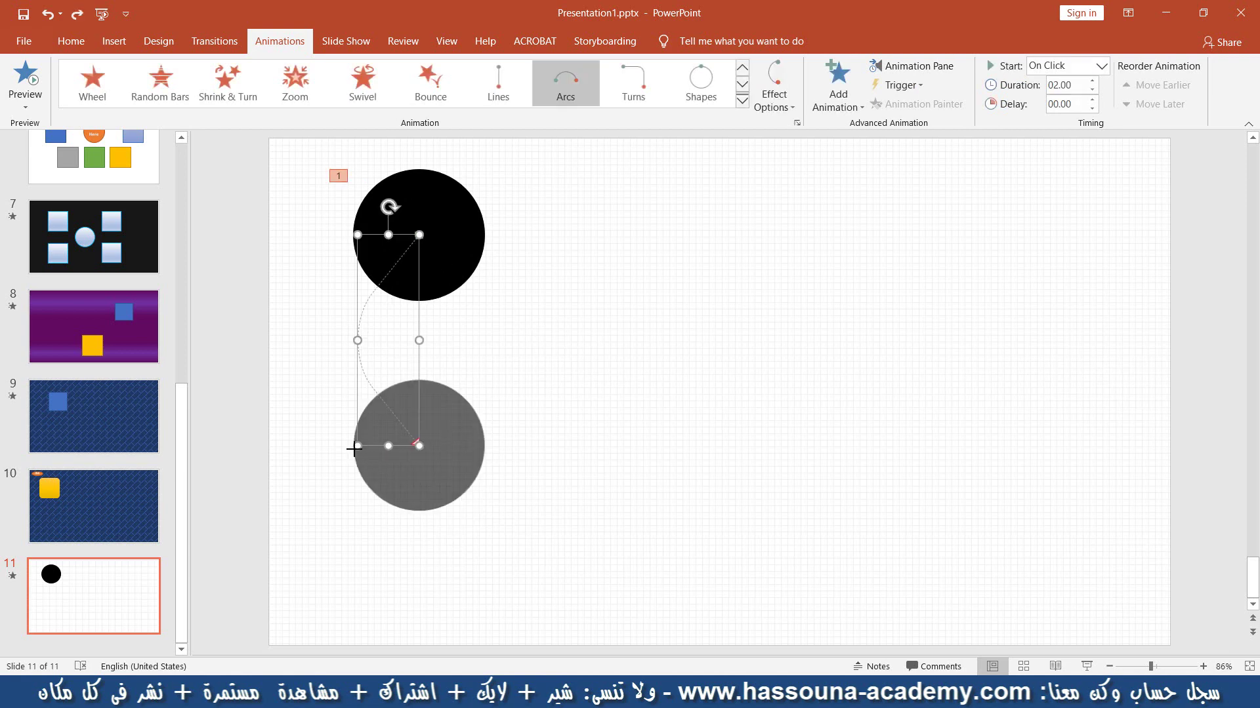
left_click_drag(355, 449, 324, 495)
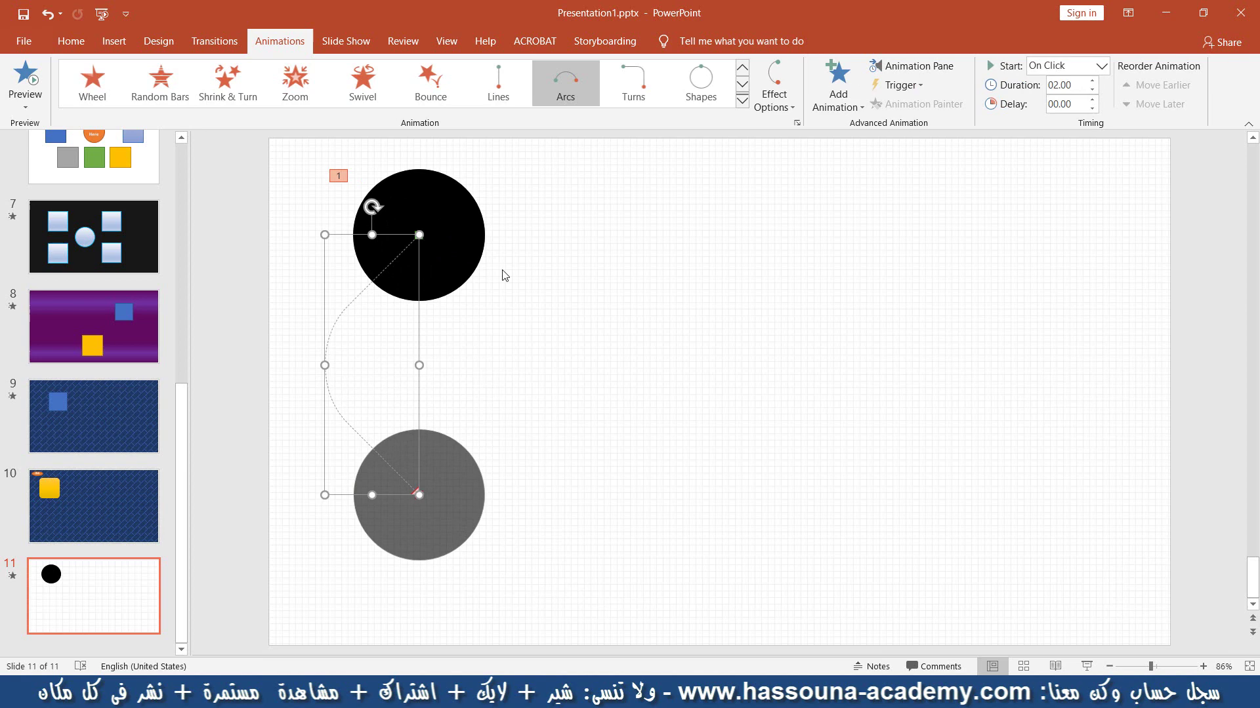
Try nudging the circle and its path to the right, then revert it
left_click(577, 227)
left_click(462, 212)
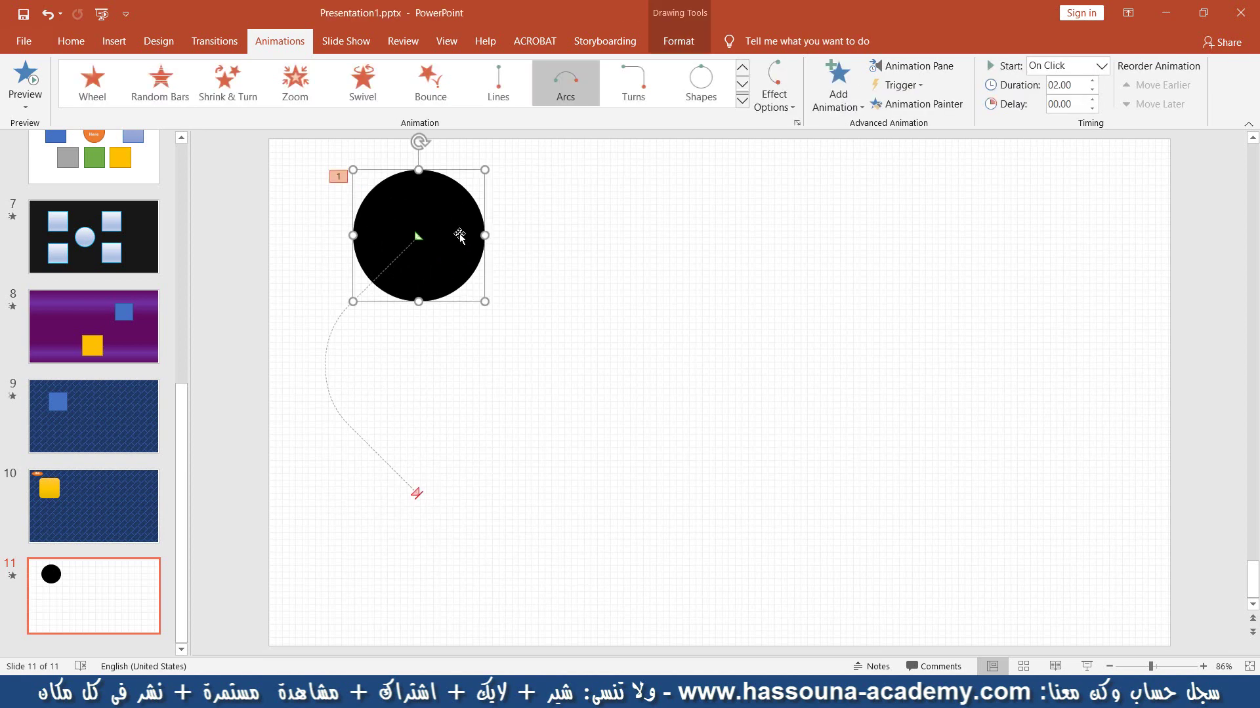
left_click_drag(459, 234, 469, 220)
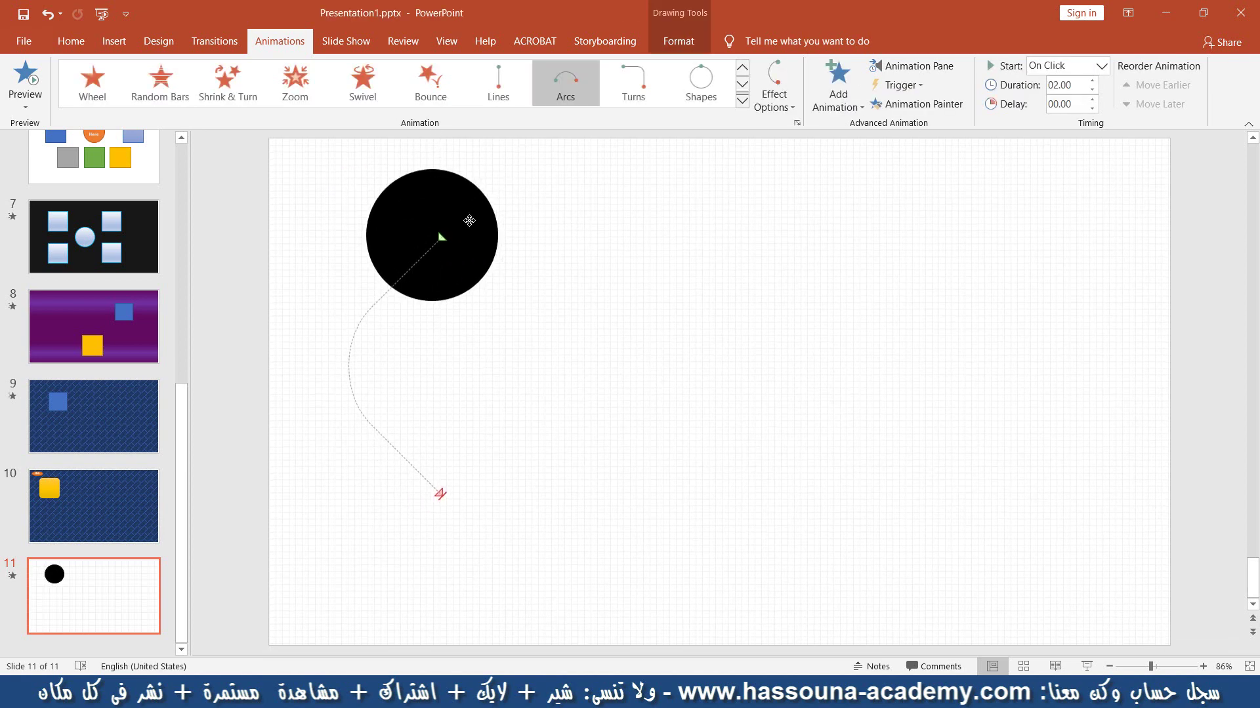
key("ctrl+z")
left_click(577, 253)
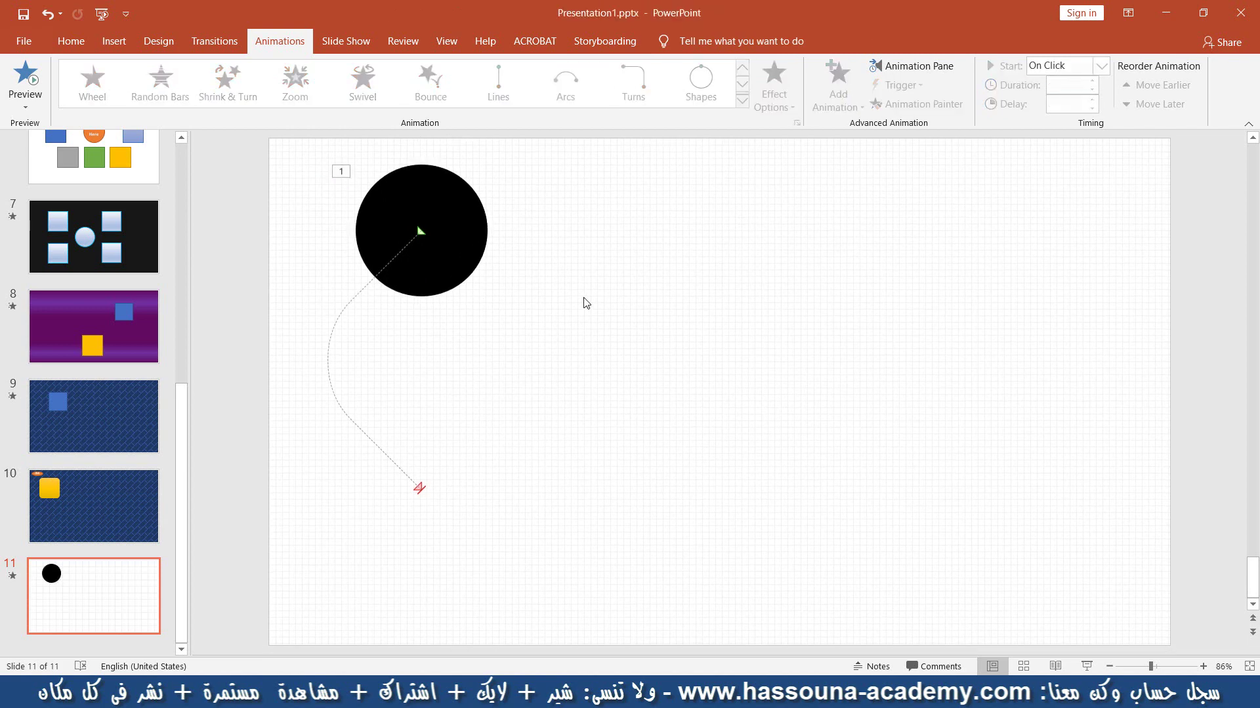
Paste a copy of the animated circle to the right and set its arc direction to Right
left_click(466, 197)
key("ctrl+v")
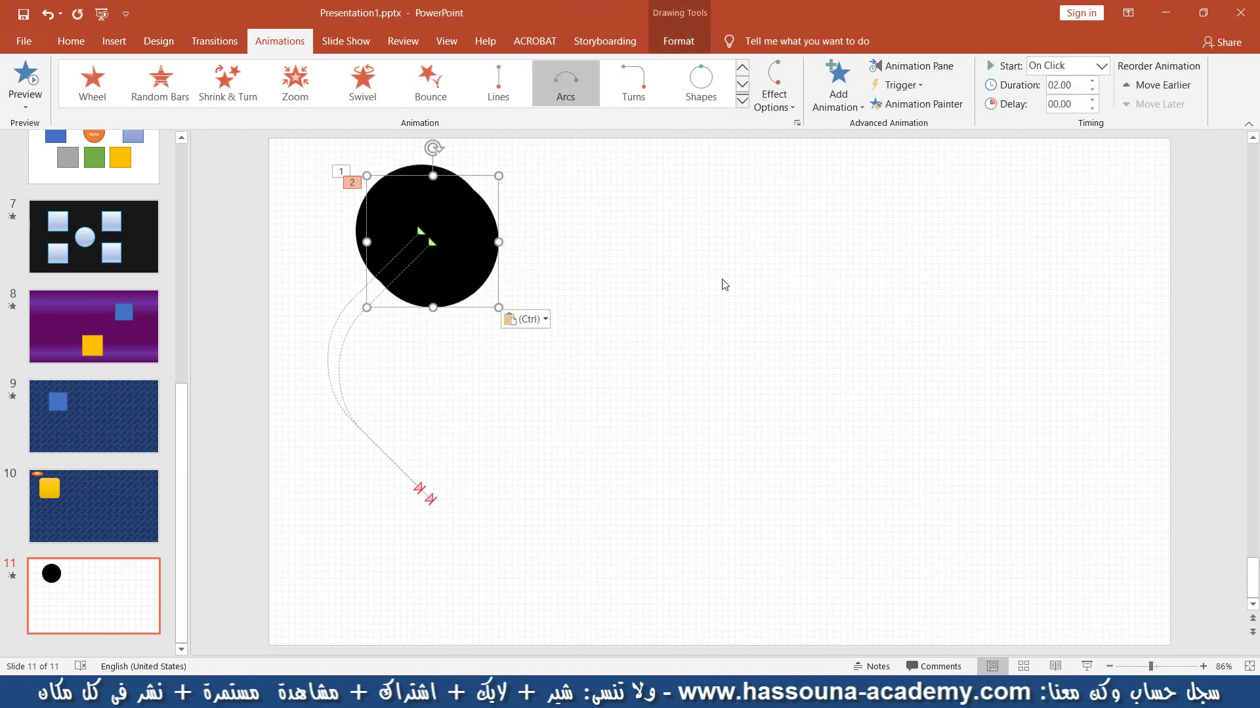
mouse_move(486, 269)
left_mouse_down()
mouse_move(694, 258)
mouse_move(684, 265)
left_mouse_up()
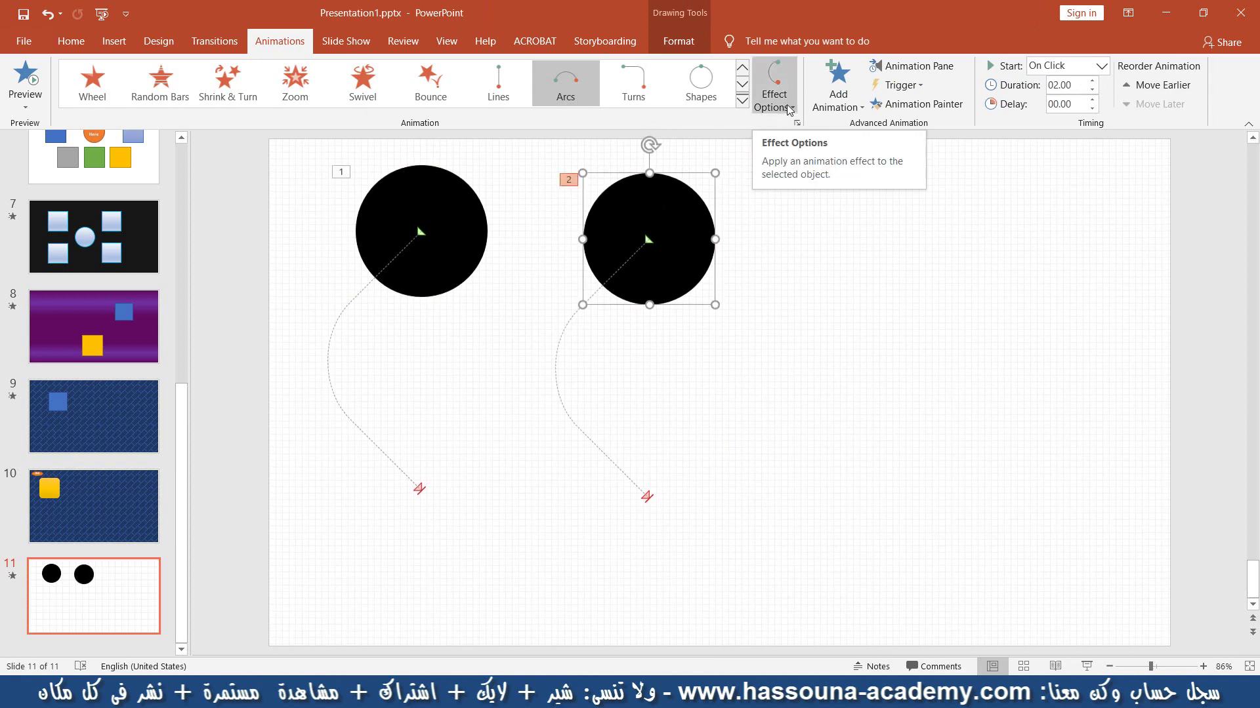
left_click(786, 108)
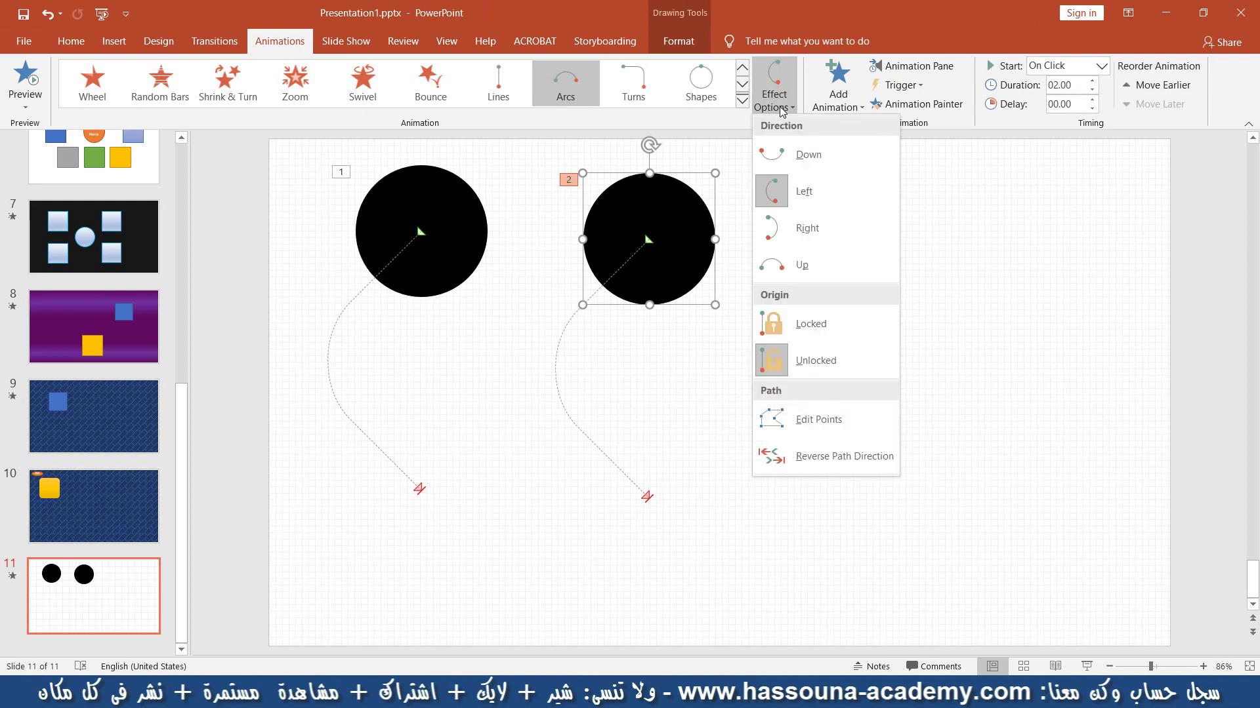
left_click(806, 228)
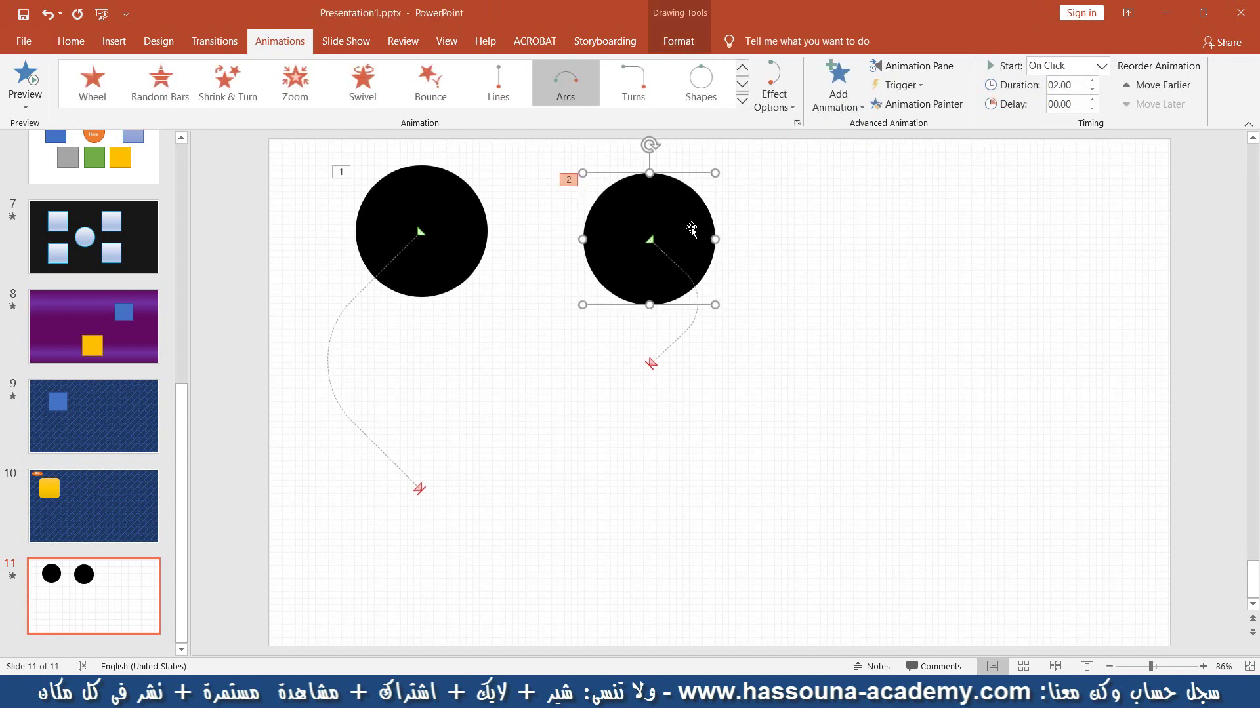
Stretch the second circle's arc down to mirror the first and align it beside the first circle
left_click_drag(665, 220, 606, 216)
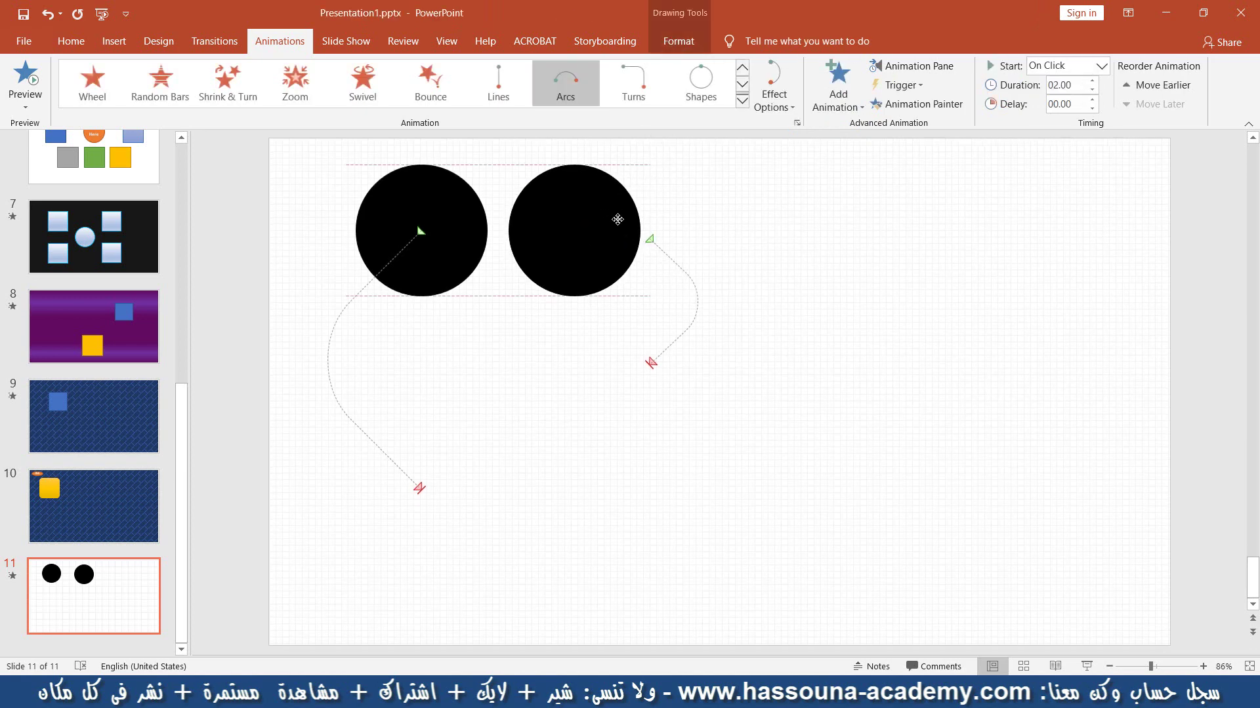
left_click(604, 334)
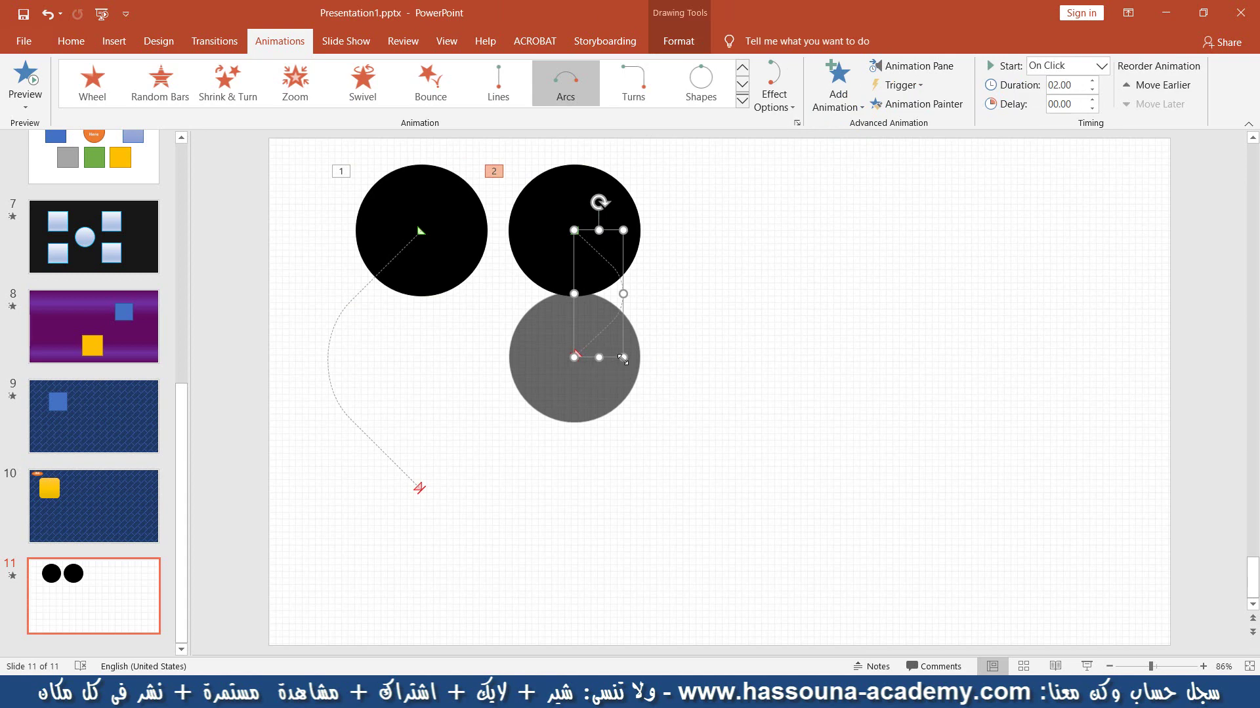
mouse_move(601, 359)
left_mouse_down()
mouse_move(650, 427)
mouse_move(649, 507)
mouse_move(632, 506)
mouse_move(668, 484)
left_mouse_up()
left_click(789, 338)
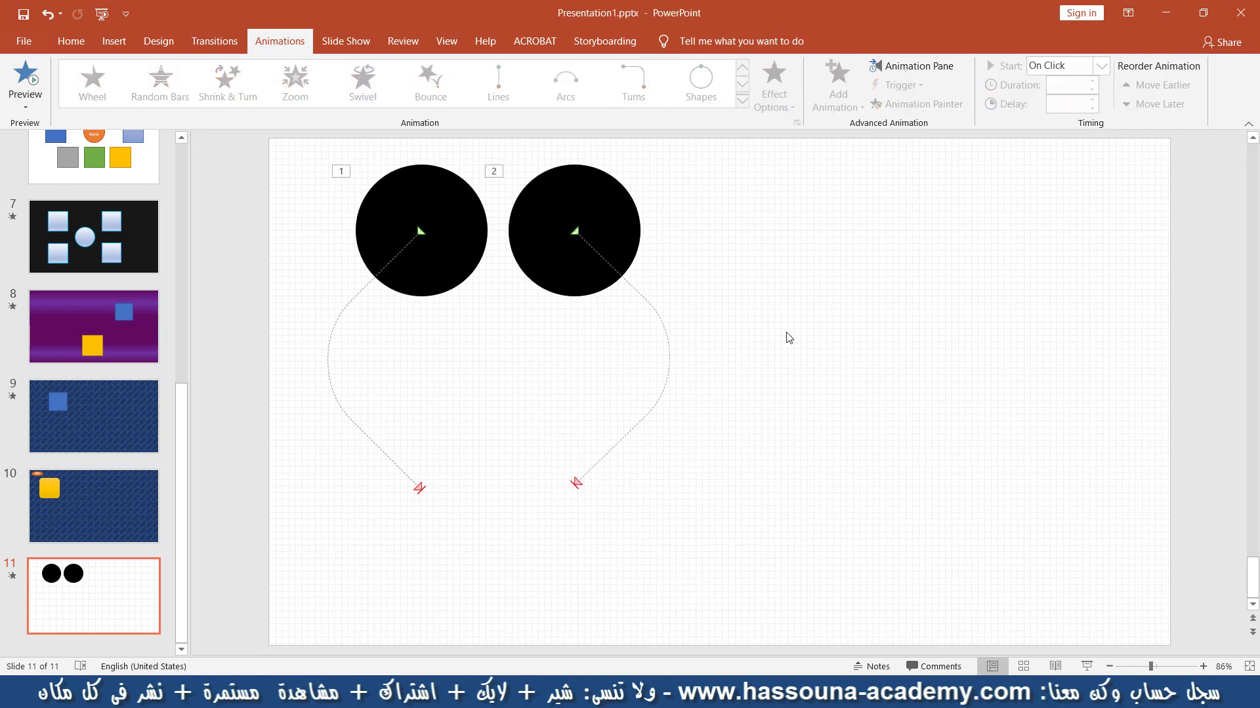
left_click_drag(593, 280, 552, 271)
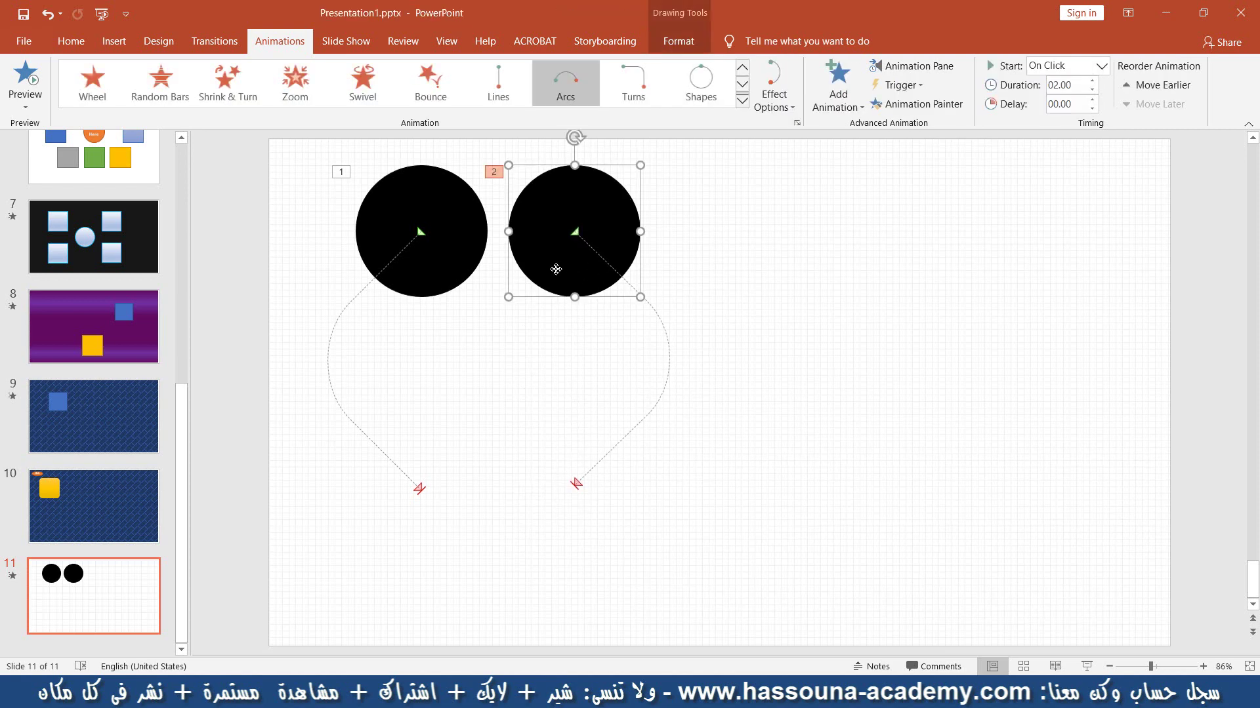
left_click(827, 286)
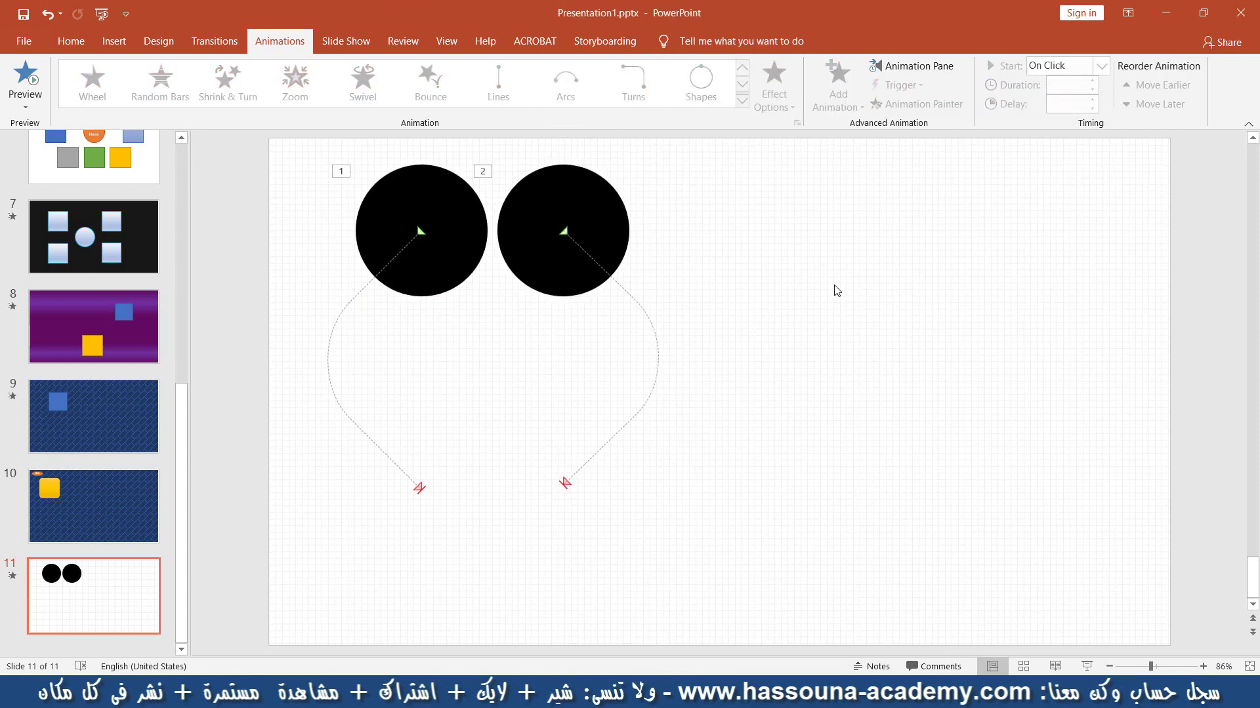
Set the second circle's animation to start With Previous and preview the slide
left_click(609, 198)
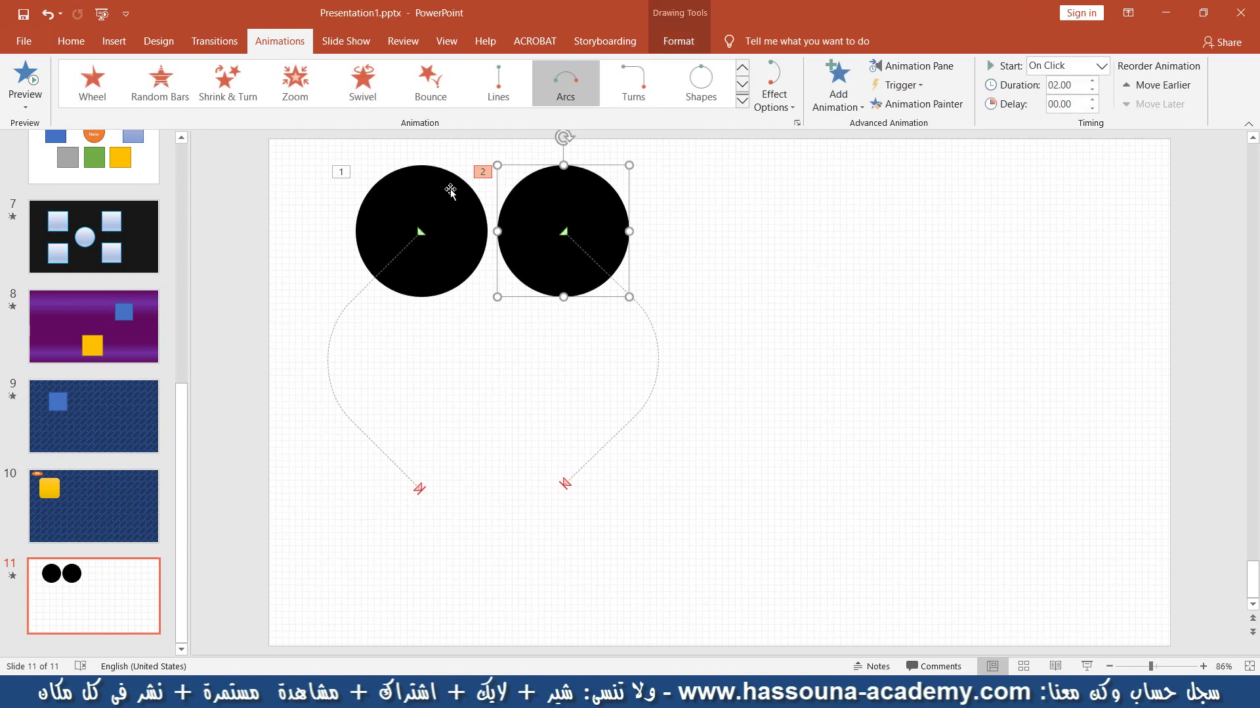
left_click(1101, 67)
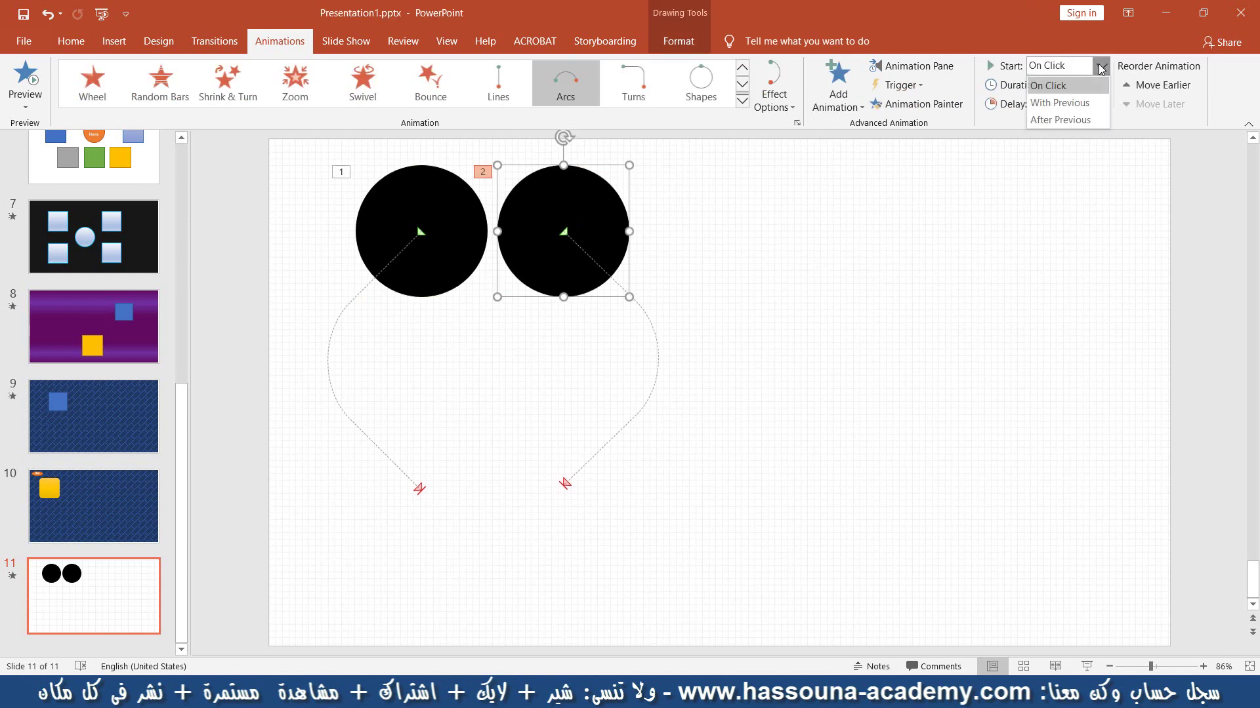
left_click(1089, 103)
left_click(1020, 251)
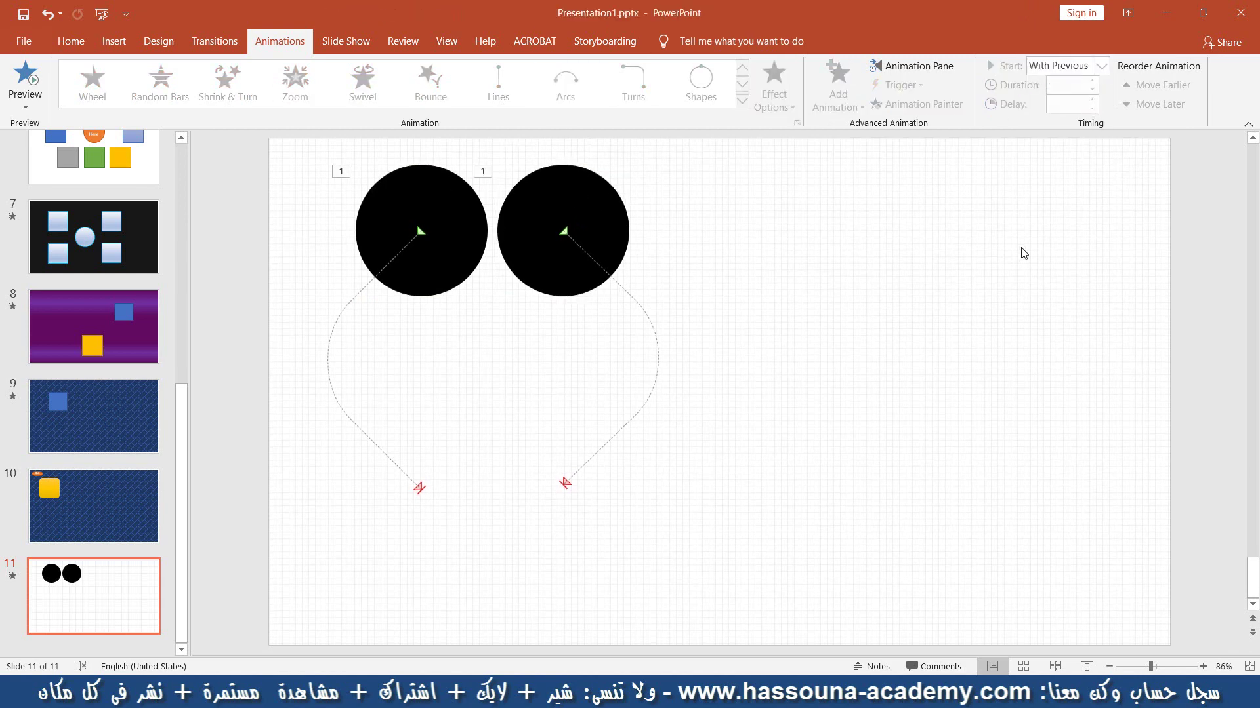
left_click(25, 78)
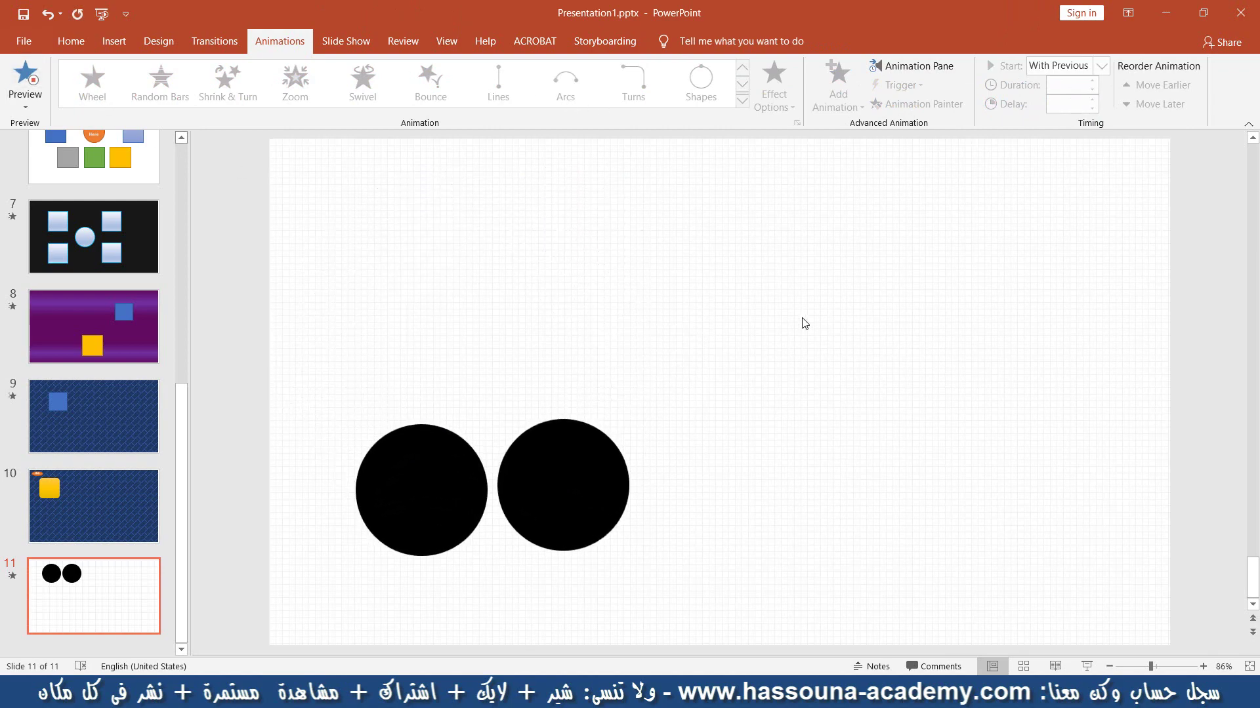
Select both circles, shift them slightly right toward the centre, and preview again
left_click(557, 187)
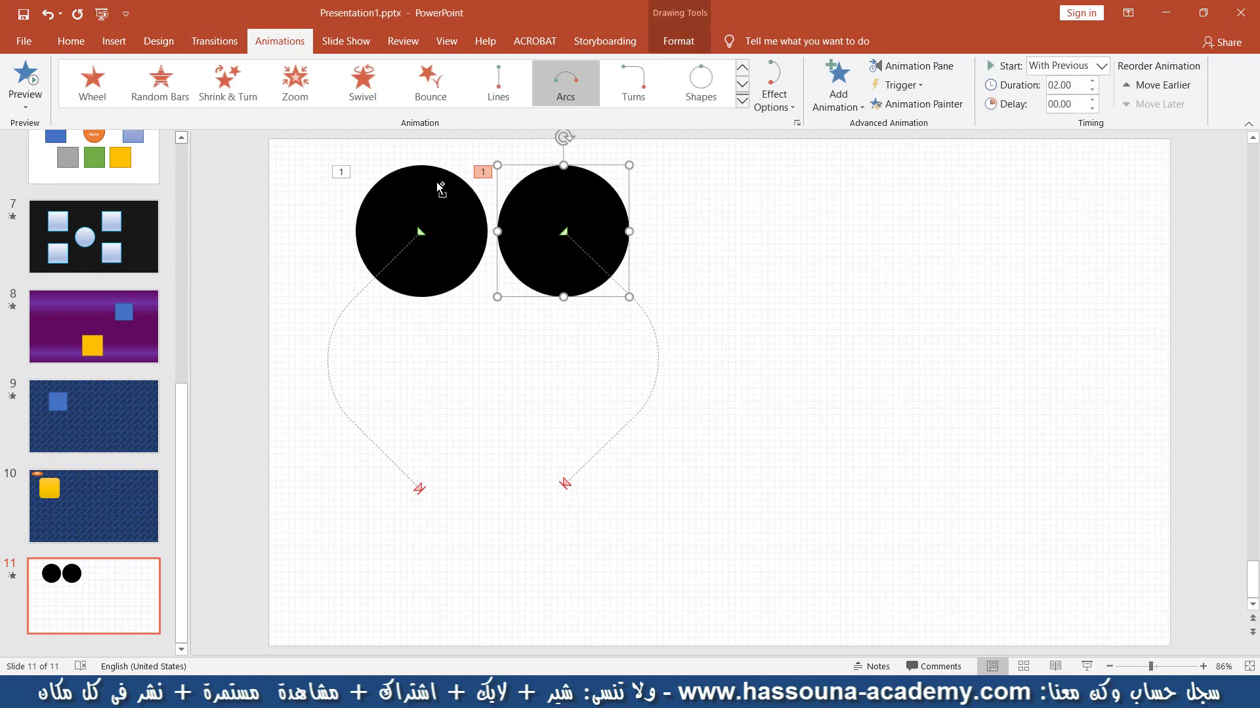
key("ctrl+a")
left_click_drag(582, 203, 620, 203)
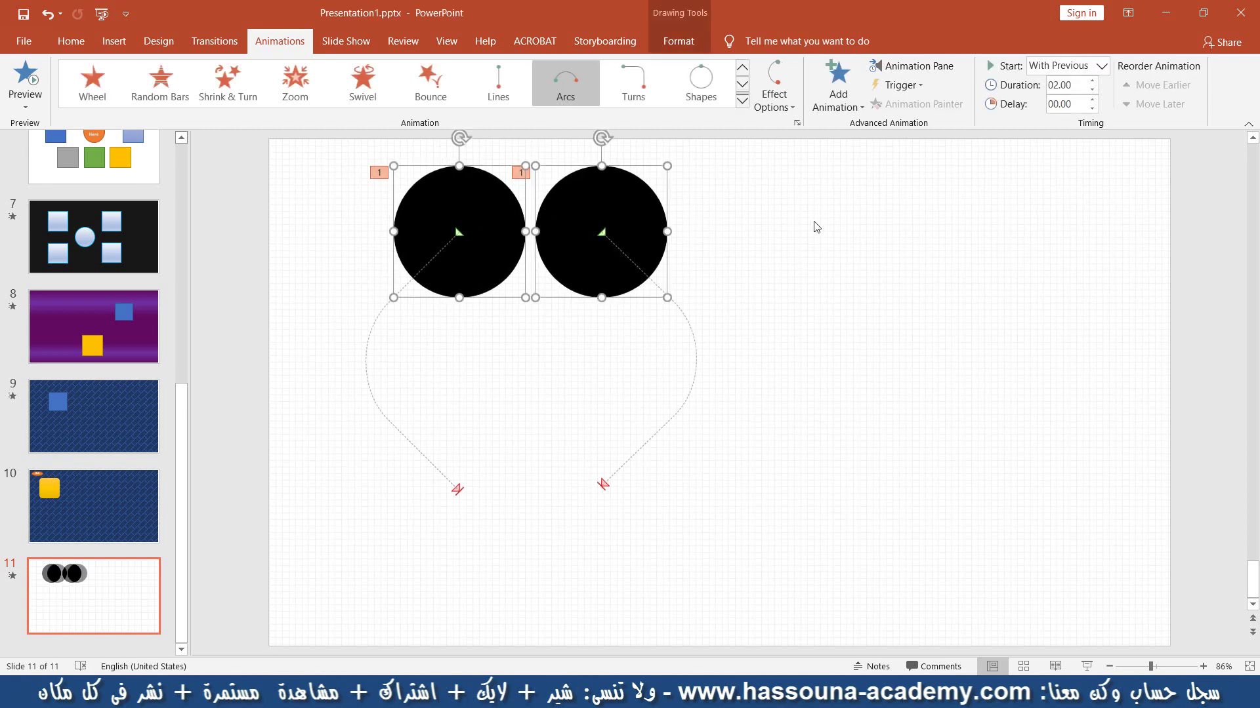
left_click(815, 225)
left_click(40, 75)
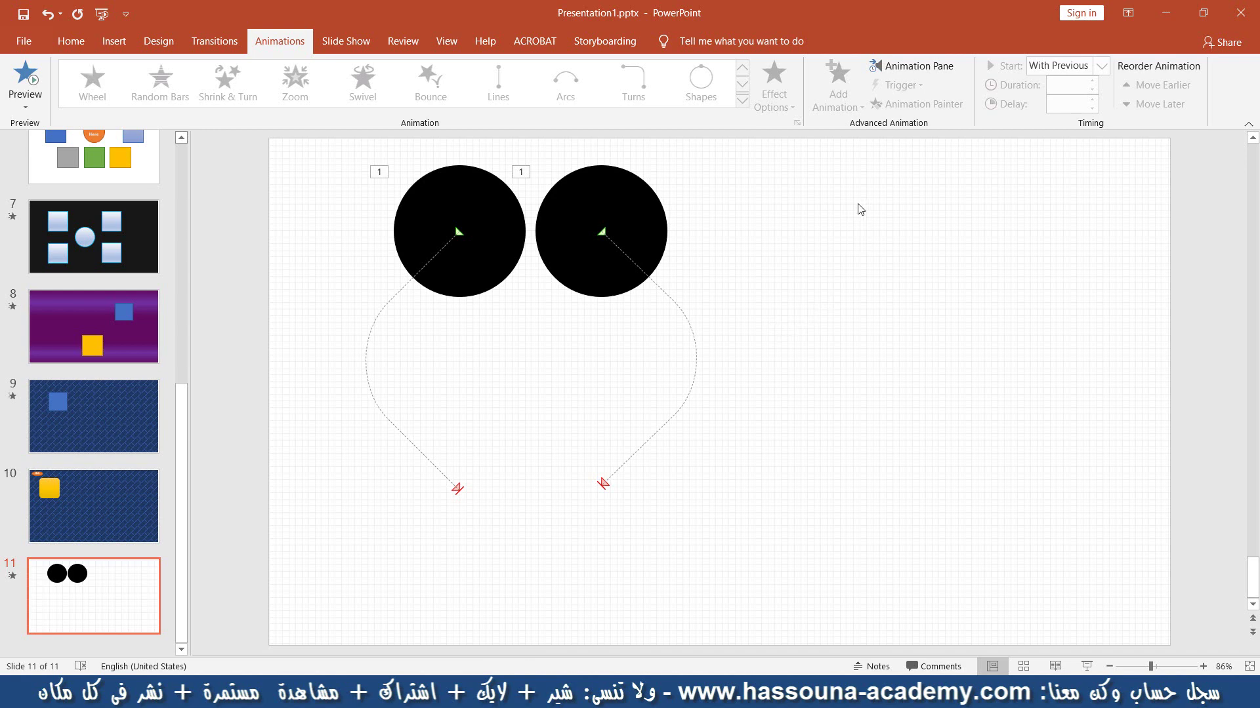
Copy the right circle with its arc path, place it far right, and make its arc sweep sideways
left_click(641, 192)
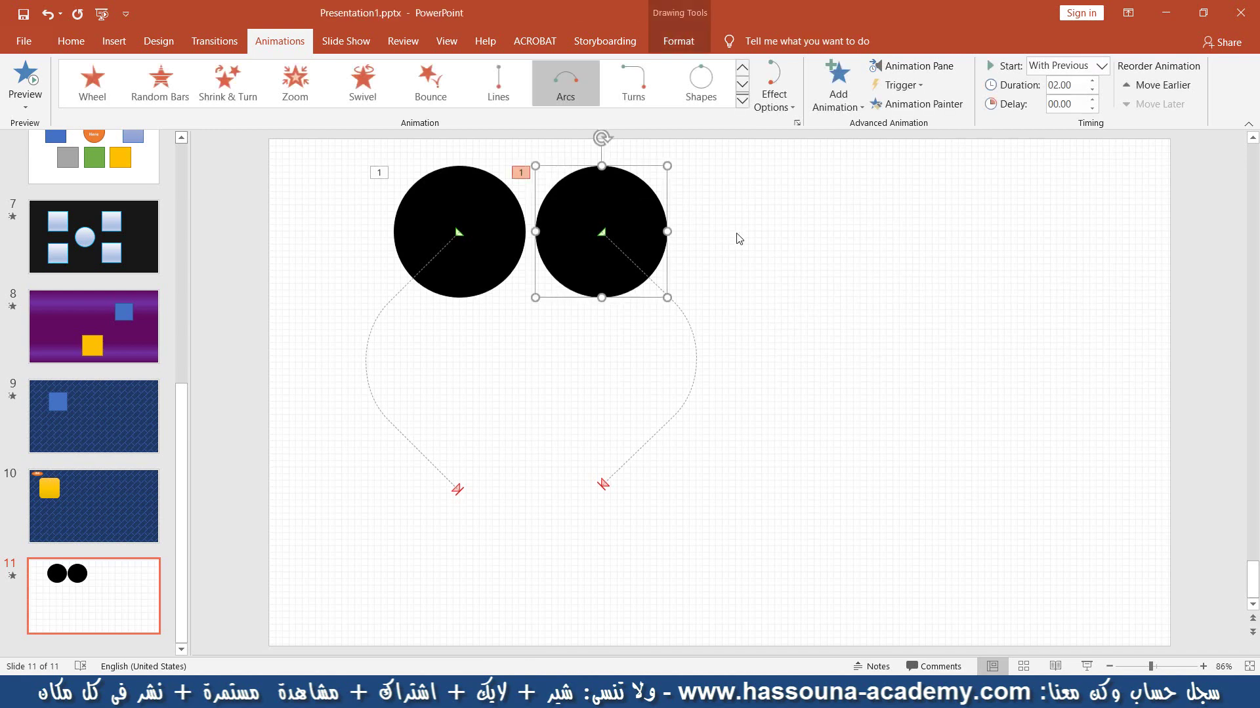
key("ctrl+c")
key("ctrl+v")
left_click_drag(659, 228, 897, 216)
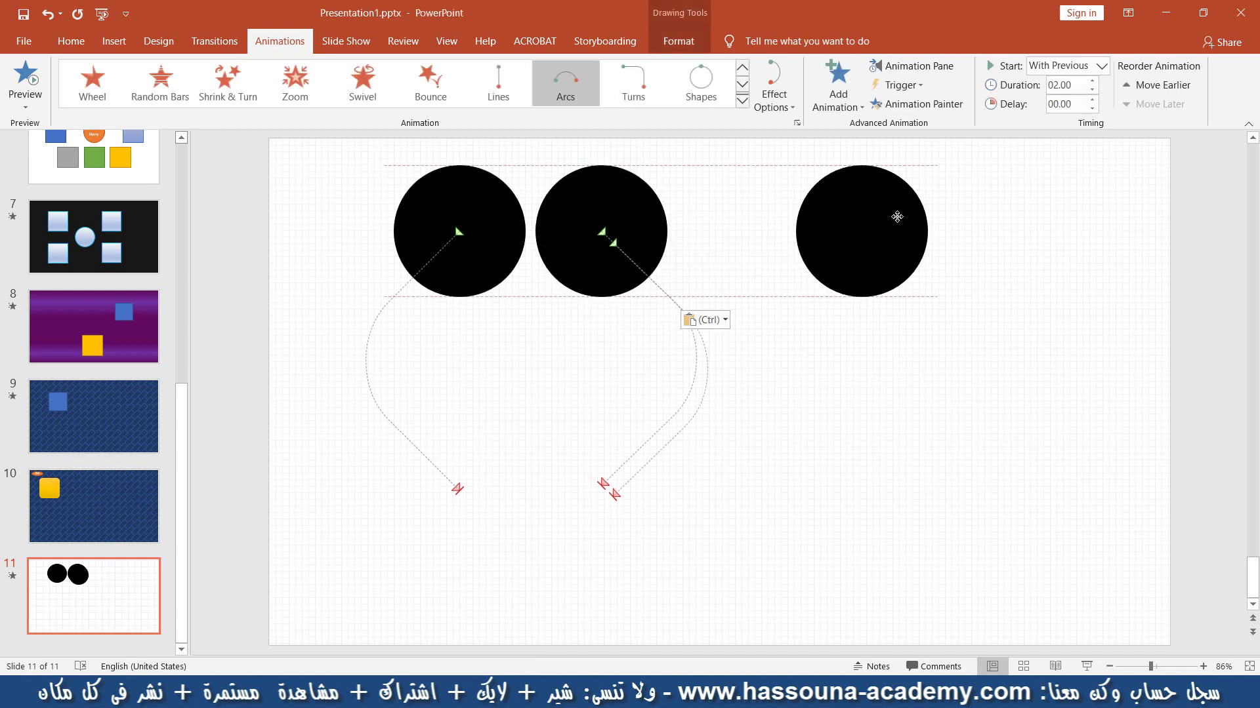
left_click(775, 98)
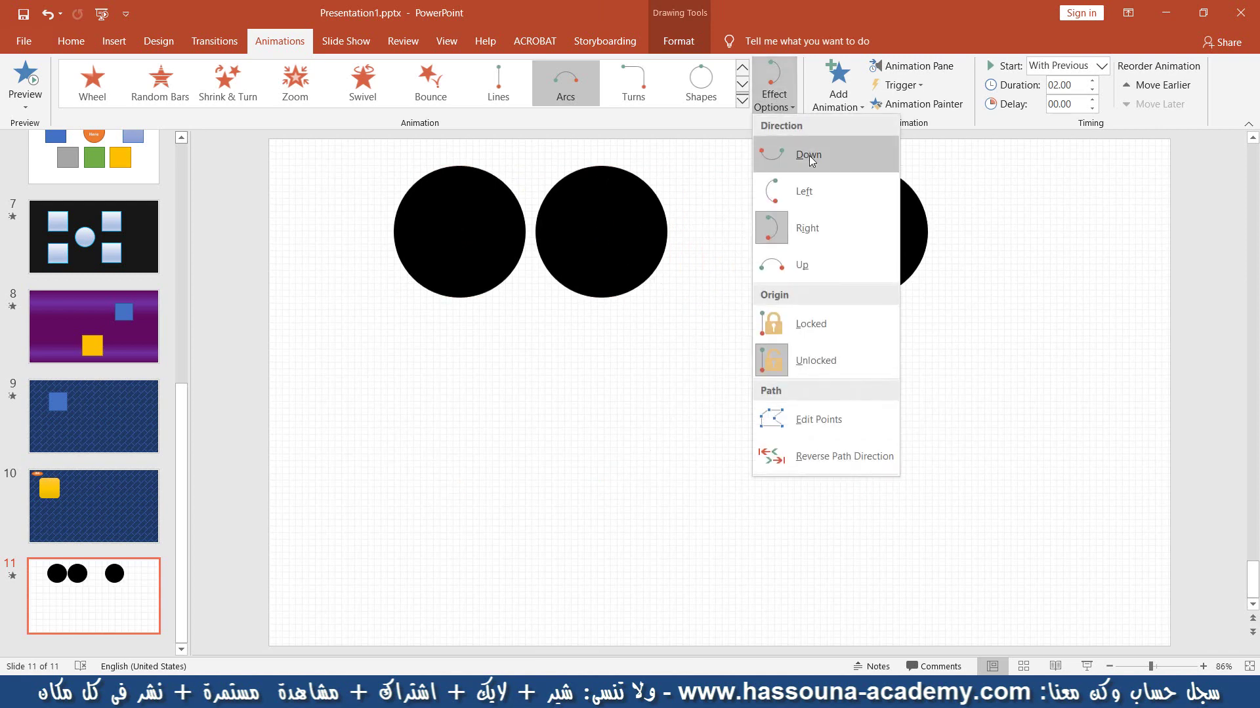
left_click(805, 268)
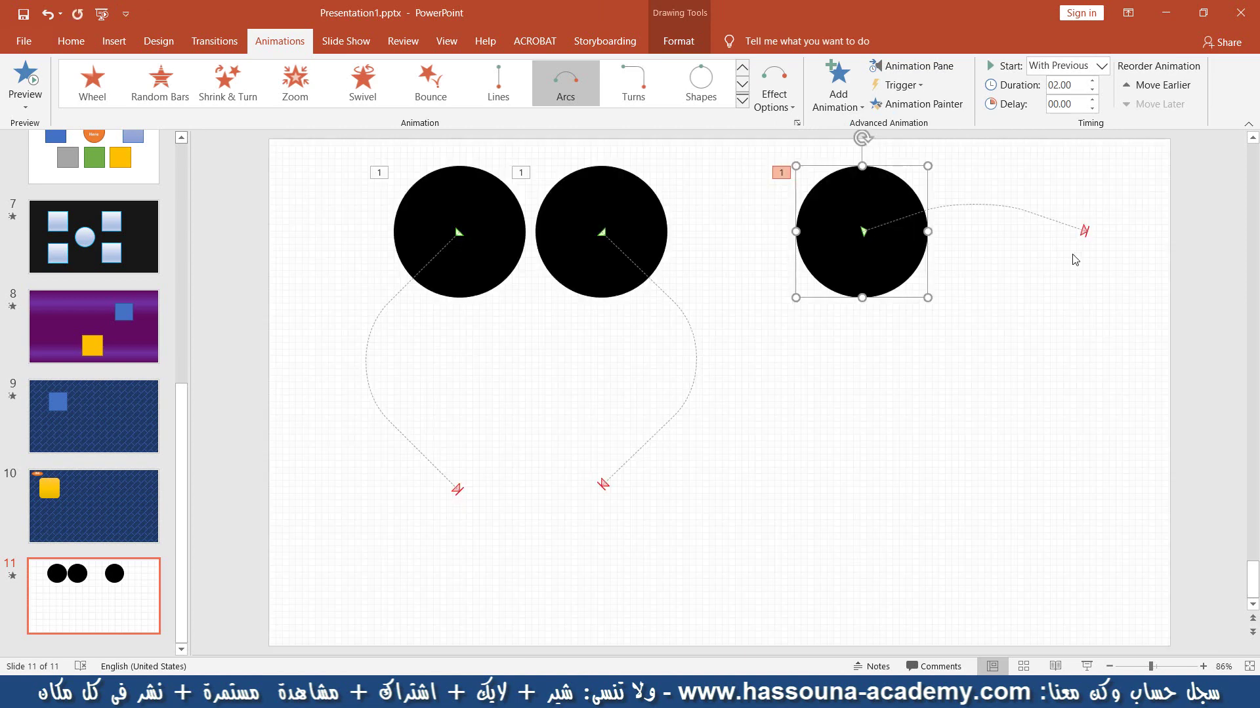
Shift the third circle slightly left and stretch its arc path wider, ending further right
left_click_drag(890, 277, 821, 277)
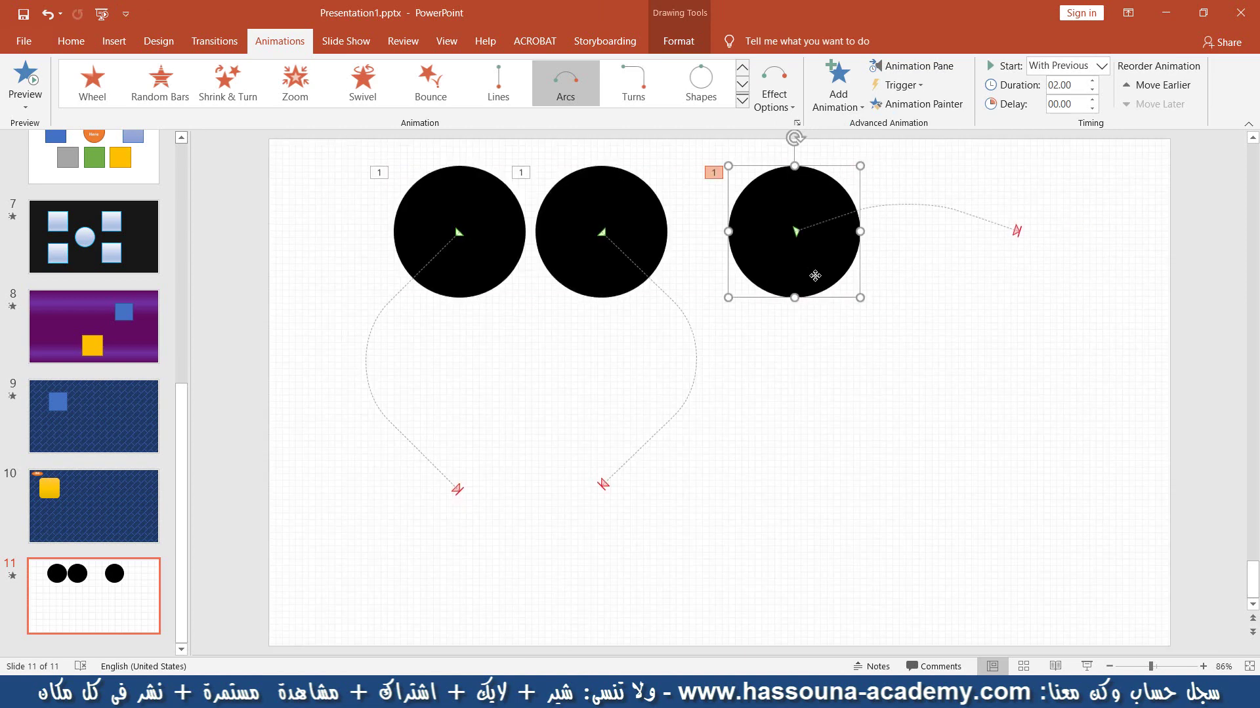
left_click(984, 224)
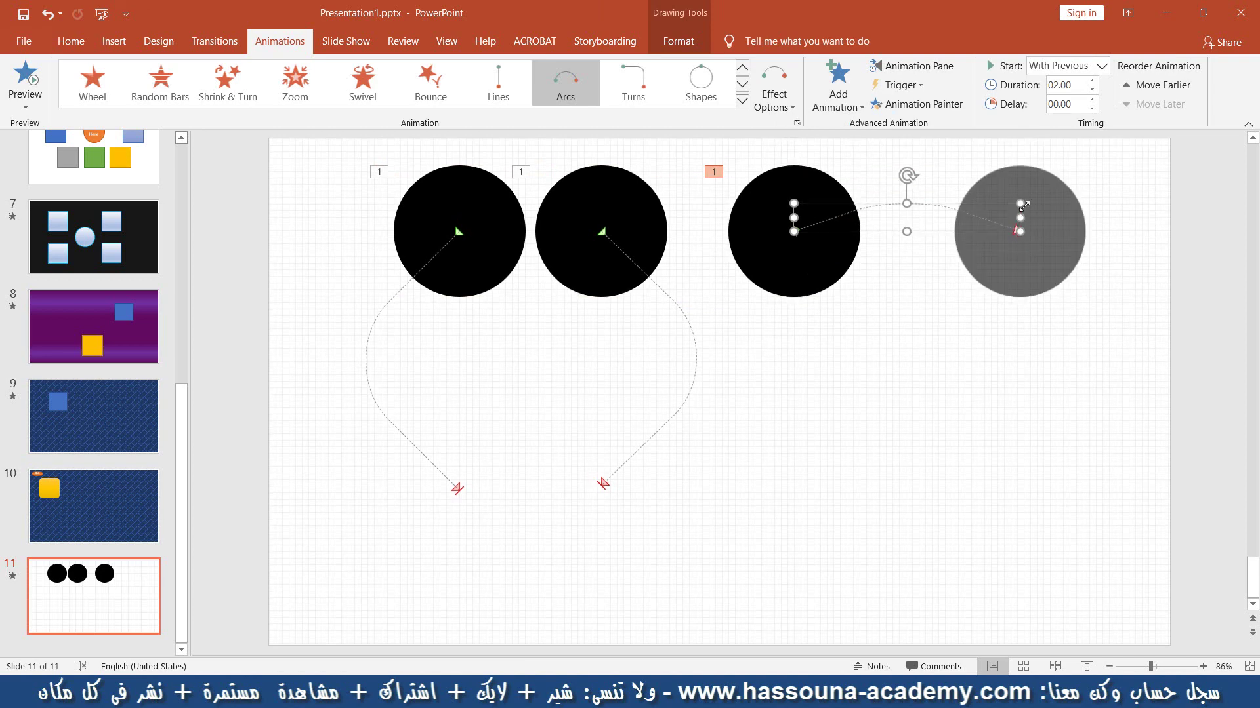
left_click_drag(1017, 202, 1040, 162)
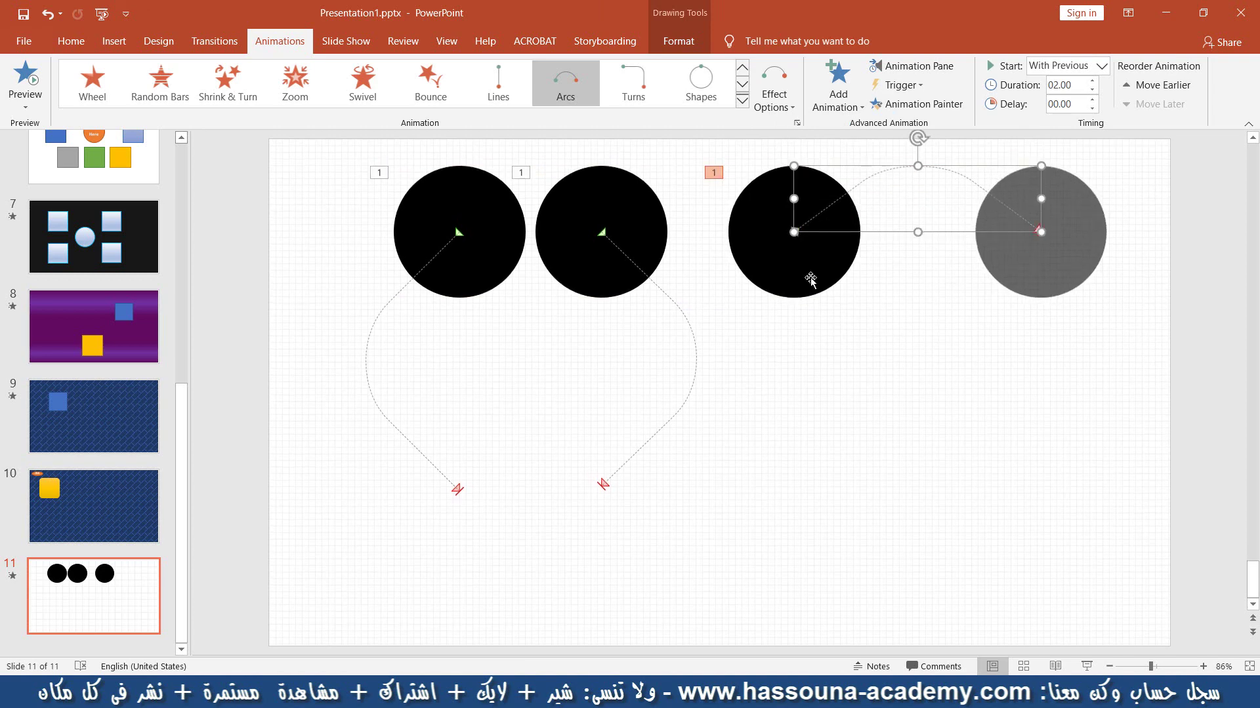
mouse_move(808, 278)
left_mouse_down()
mouse_move(783, 310)
mouse_move(802, 282)
left_mouse_up()
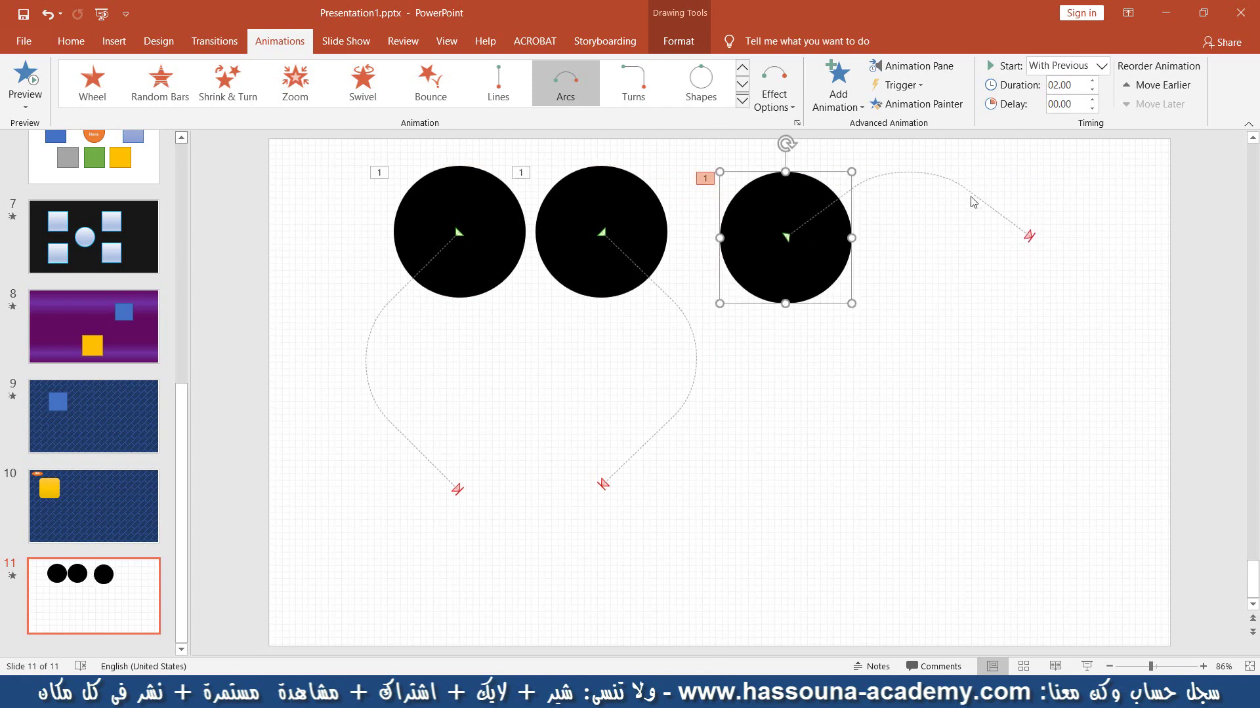
left_click(958, 185)
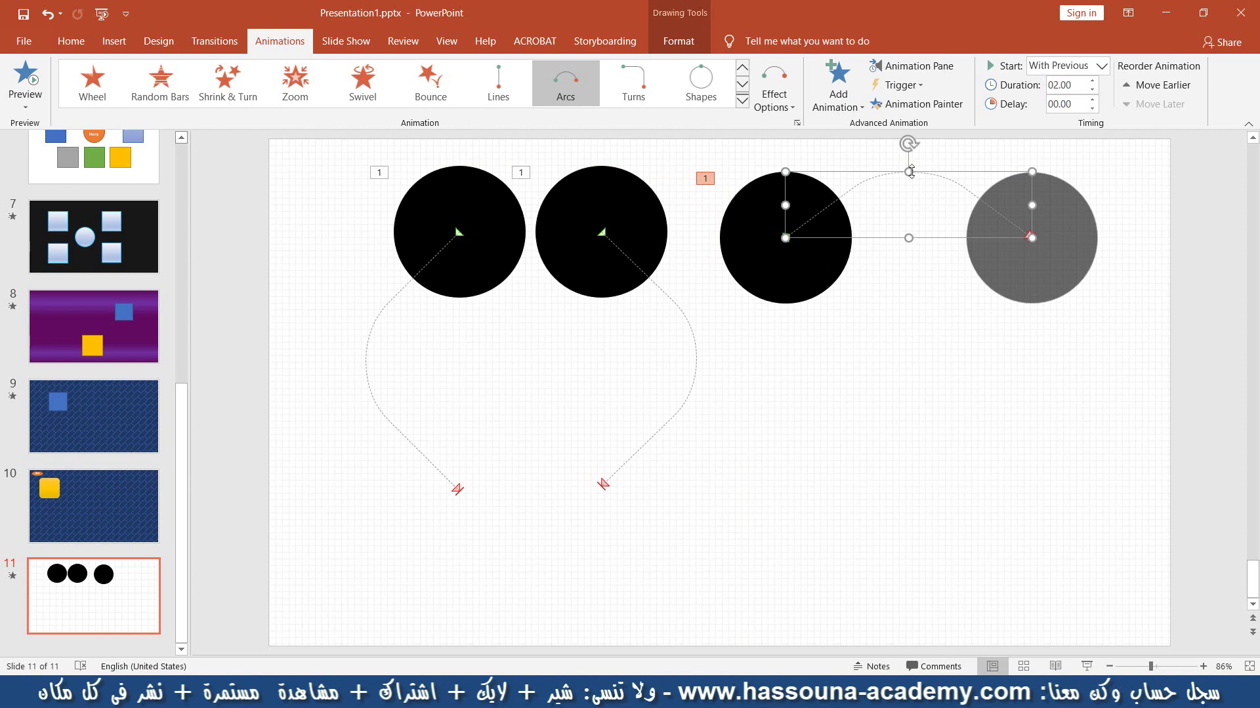
Move the third circle and its path down slightly, then preview the slide's animations
left_click(779, 281)
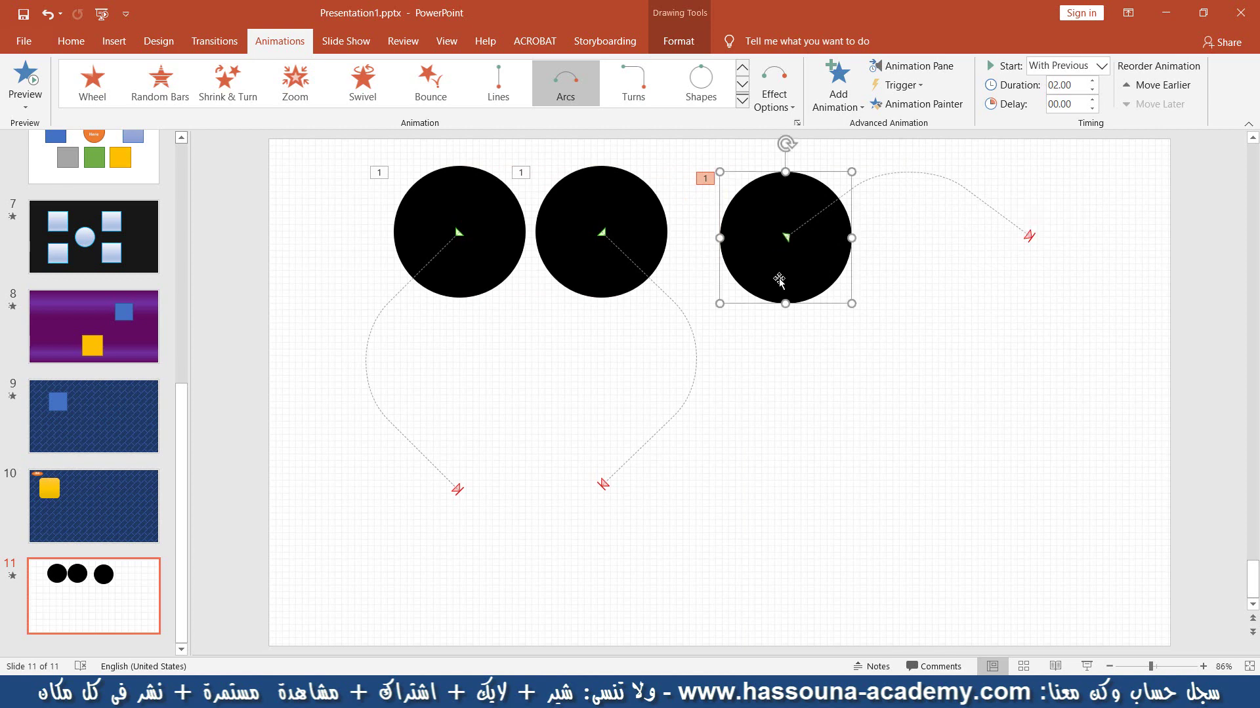
left_click_drag(798, 278, 798, 298)
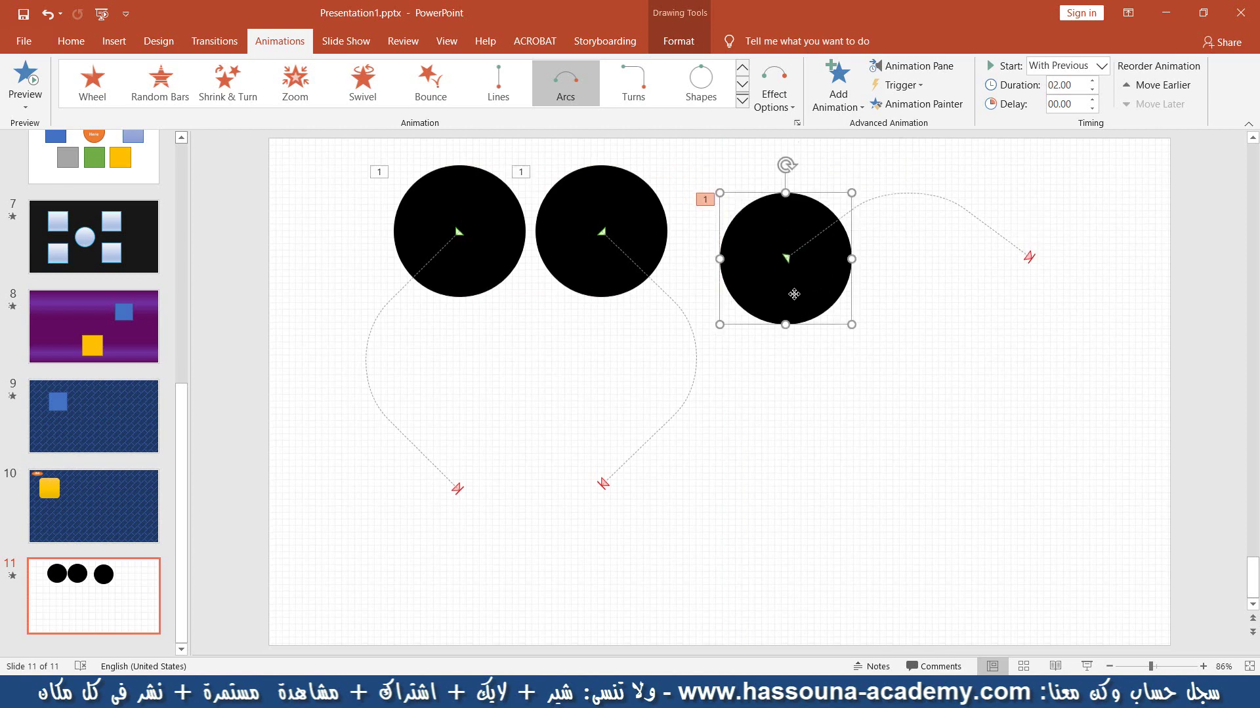
left_click(947, 200)
left_click(799, 381)
left_click(26, 79)
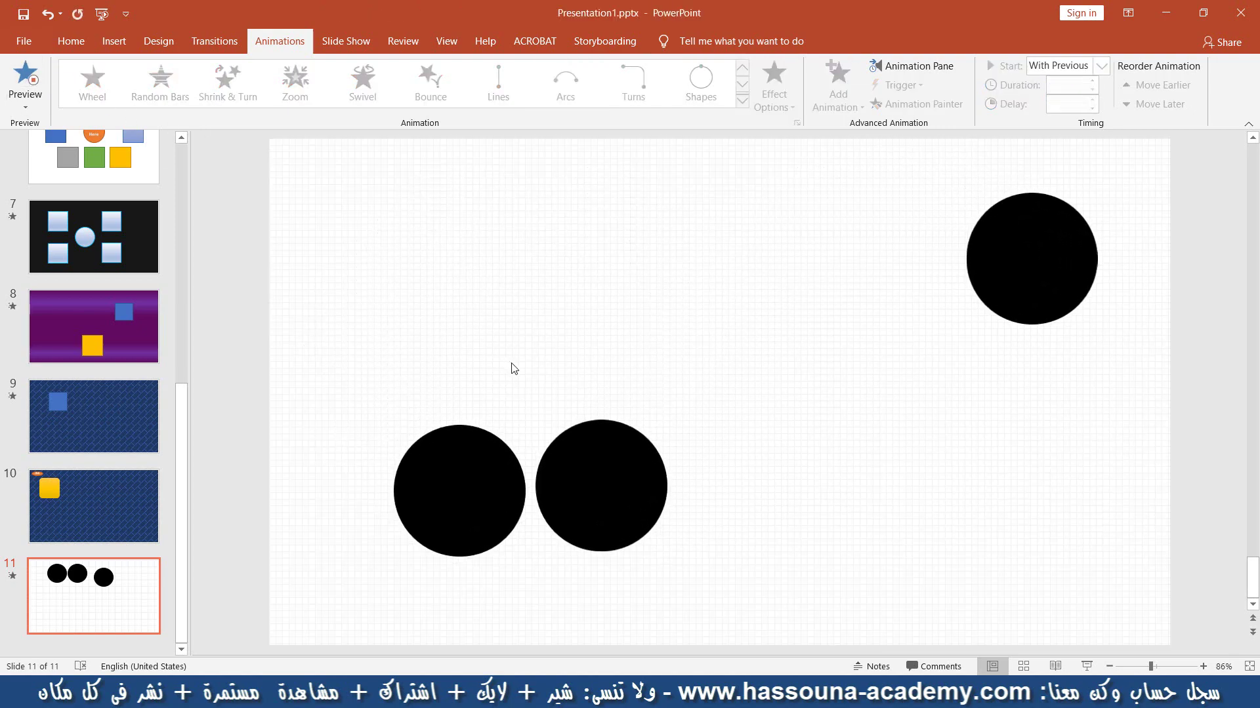
Lower the third circle, preview again, then duplicate it directly beneath itself with the same arc path
left_click(789, 304)
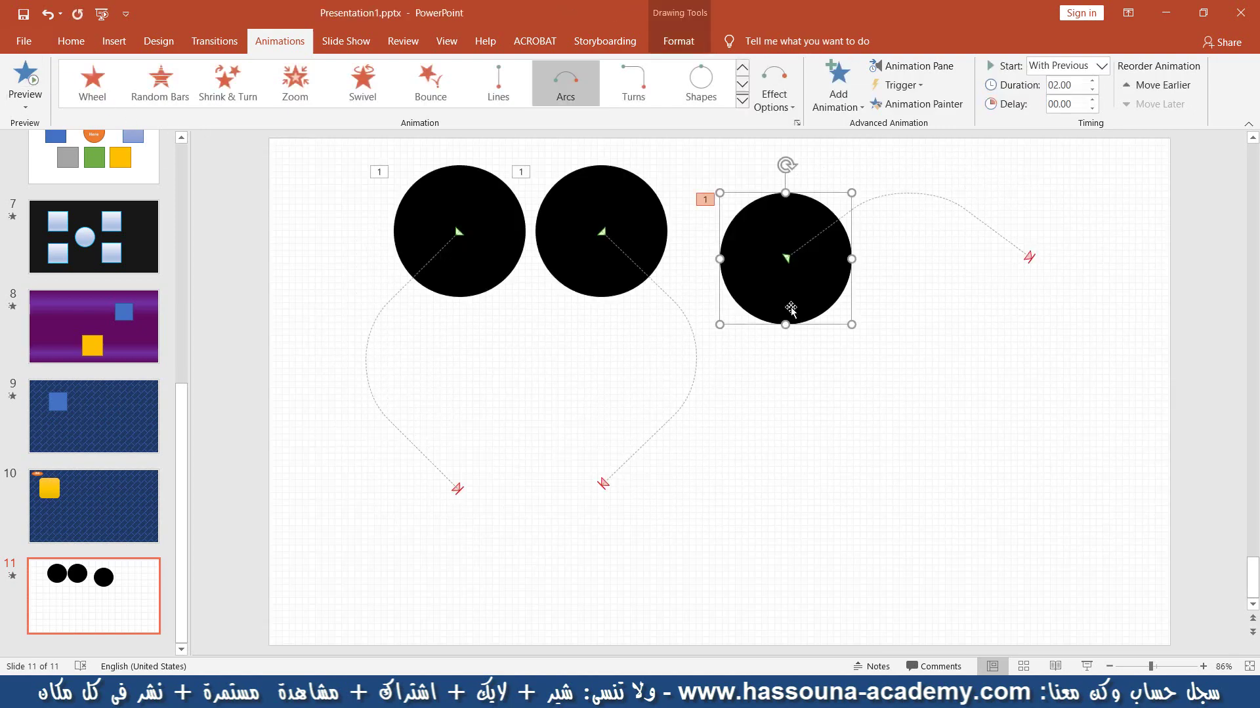
left_click_drag(784, 298, 780, 326)
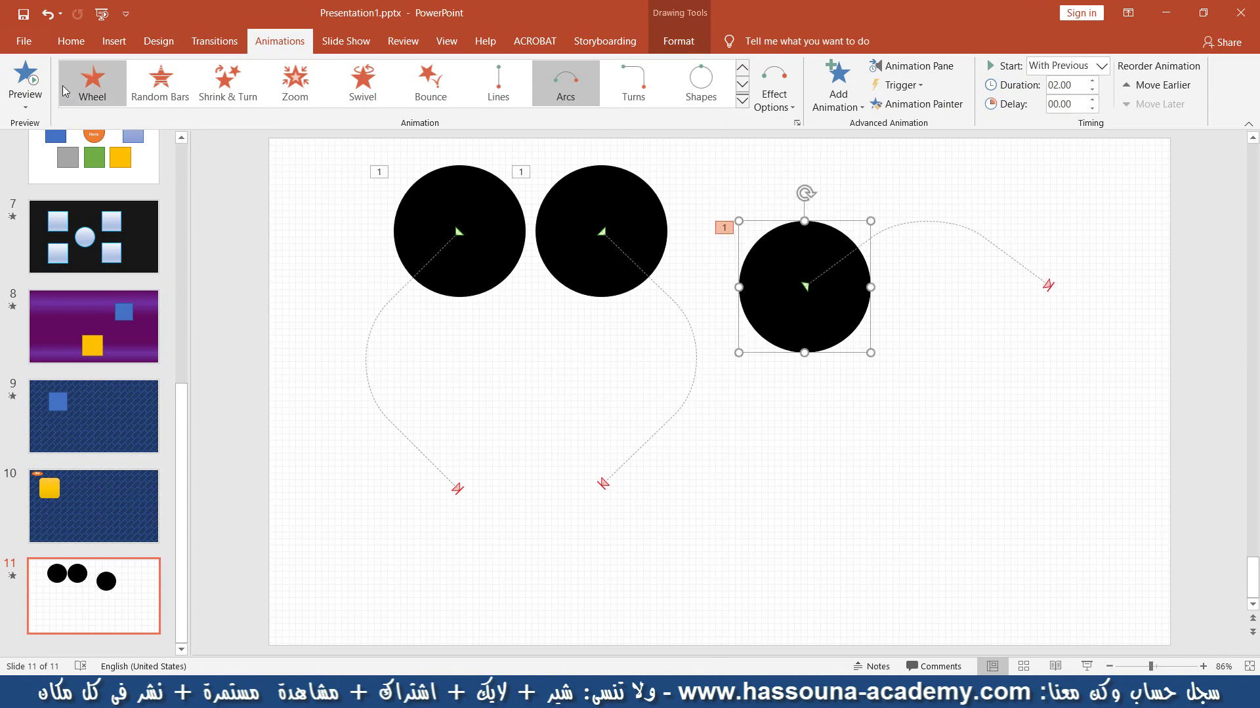
left_click(23, 77)
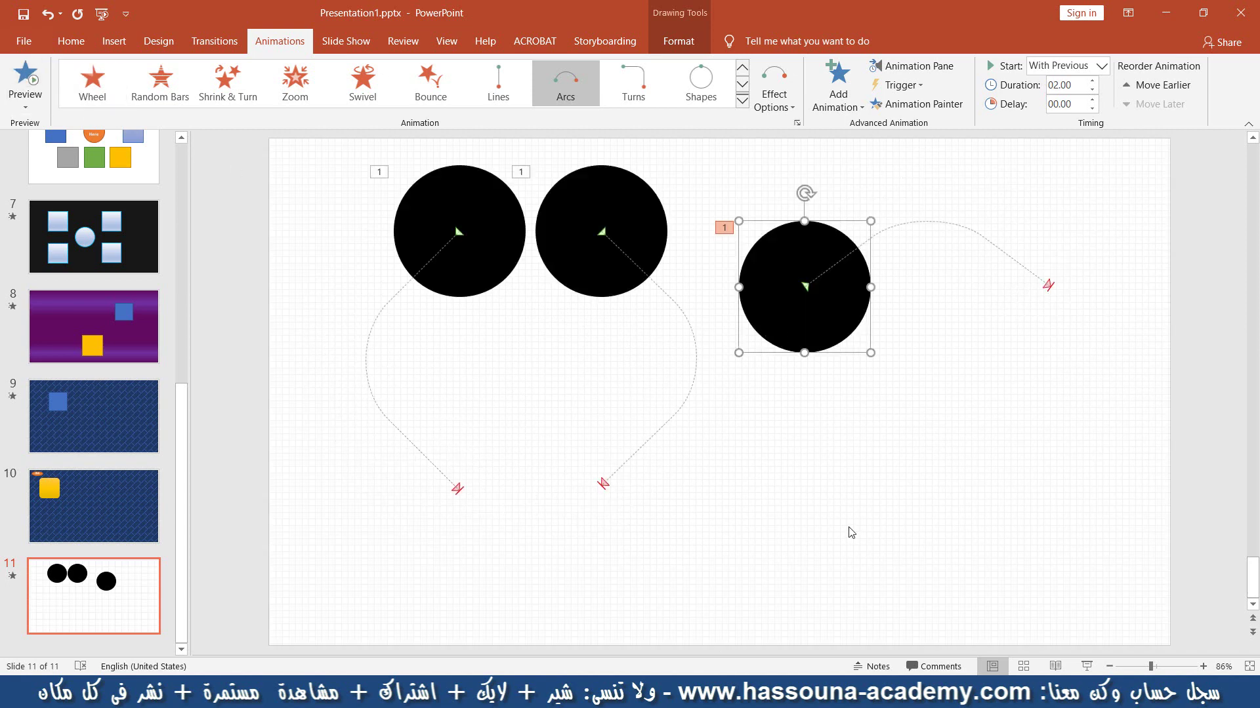
key("ctrl+d")
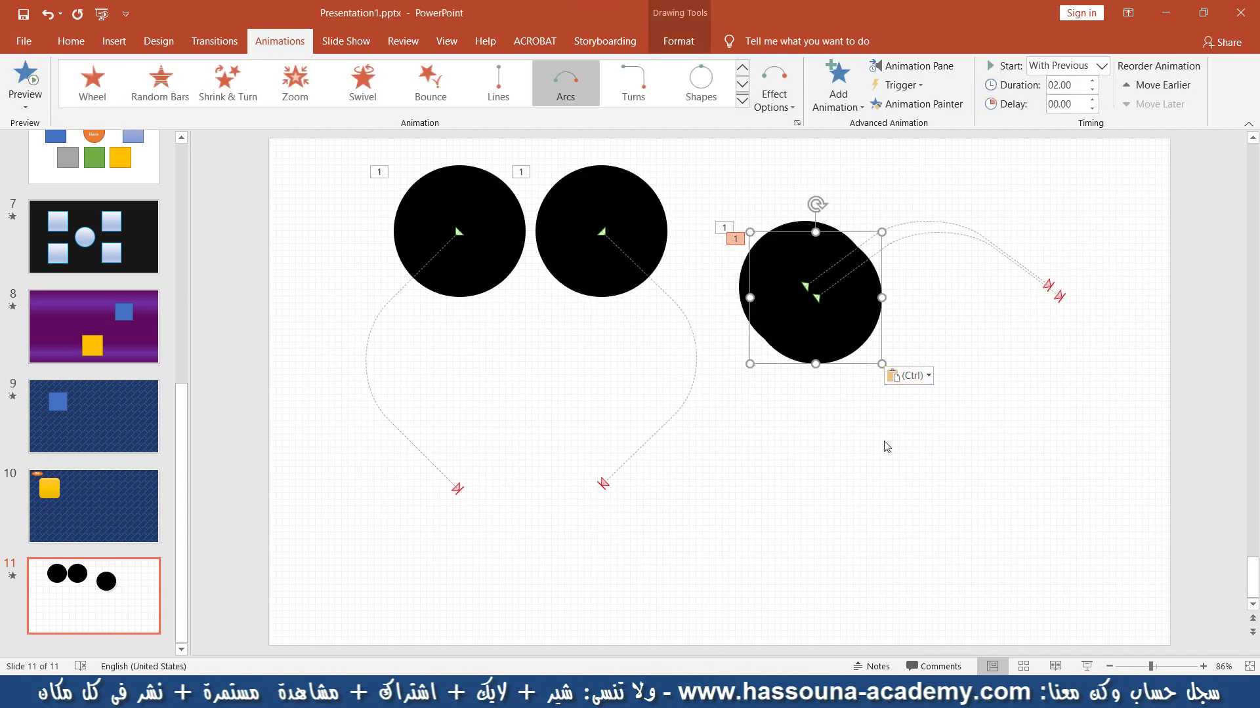
left_click_drag(854, 352, 843, 484)
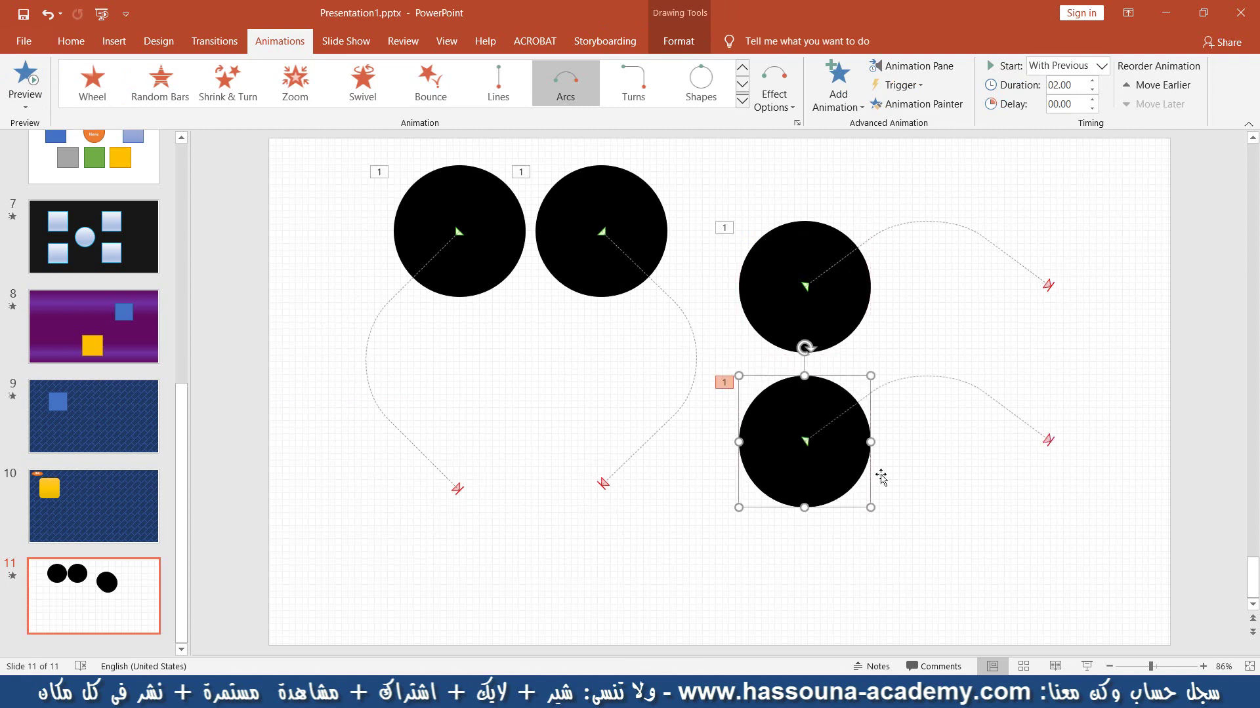
Set the bottom circle's arc direction to Down, pull its end point rightward, and nudge the circle up
left_click(790, 92)
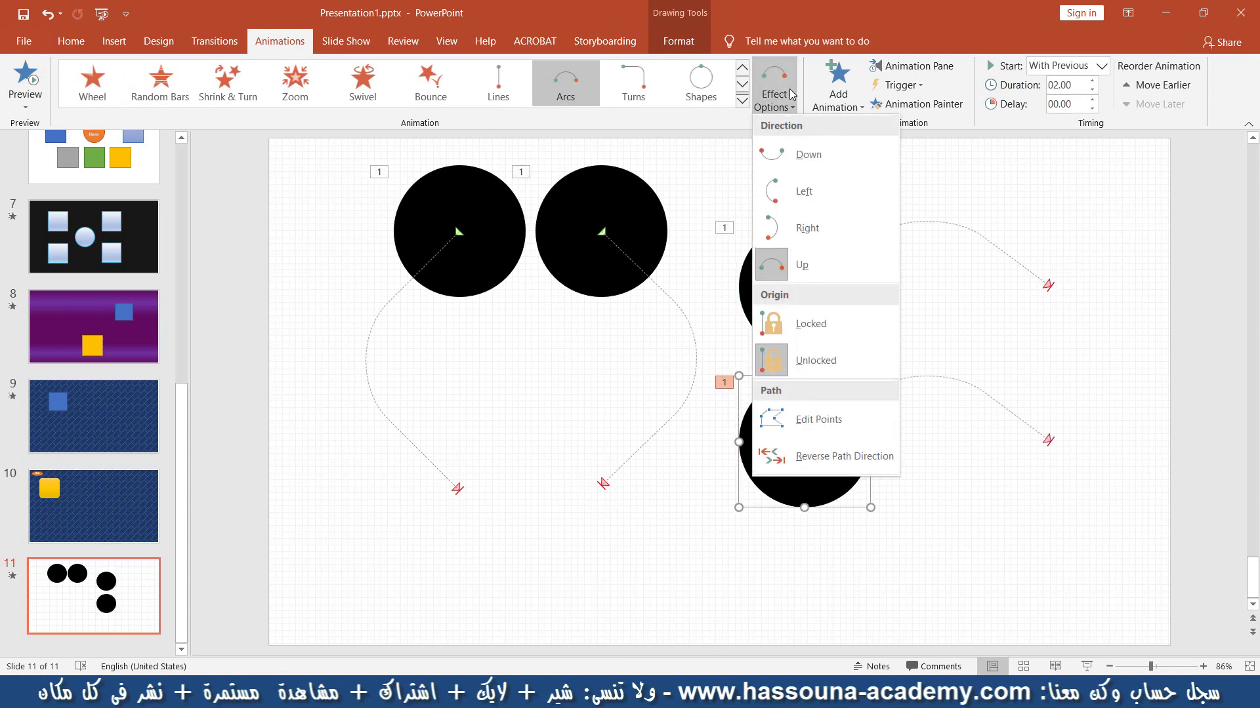
left_click(808, 154)
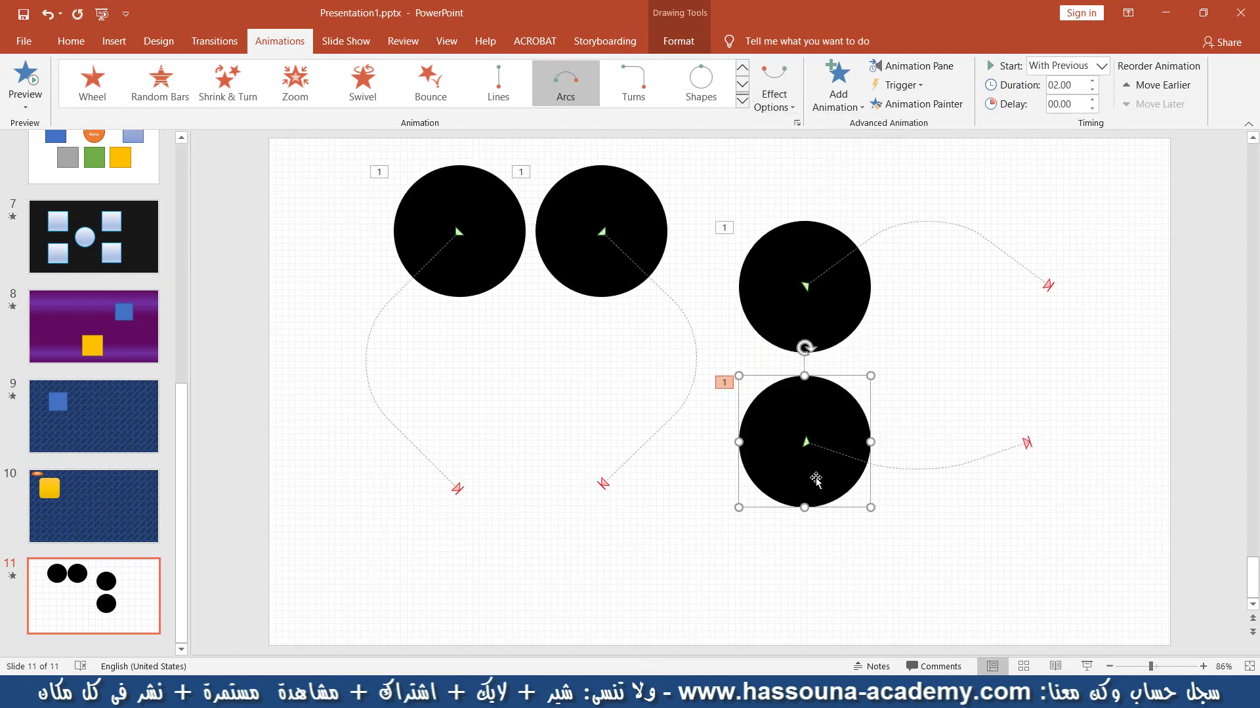
left_click(896, 470)
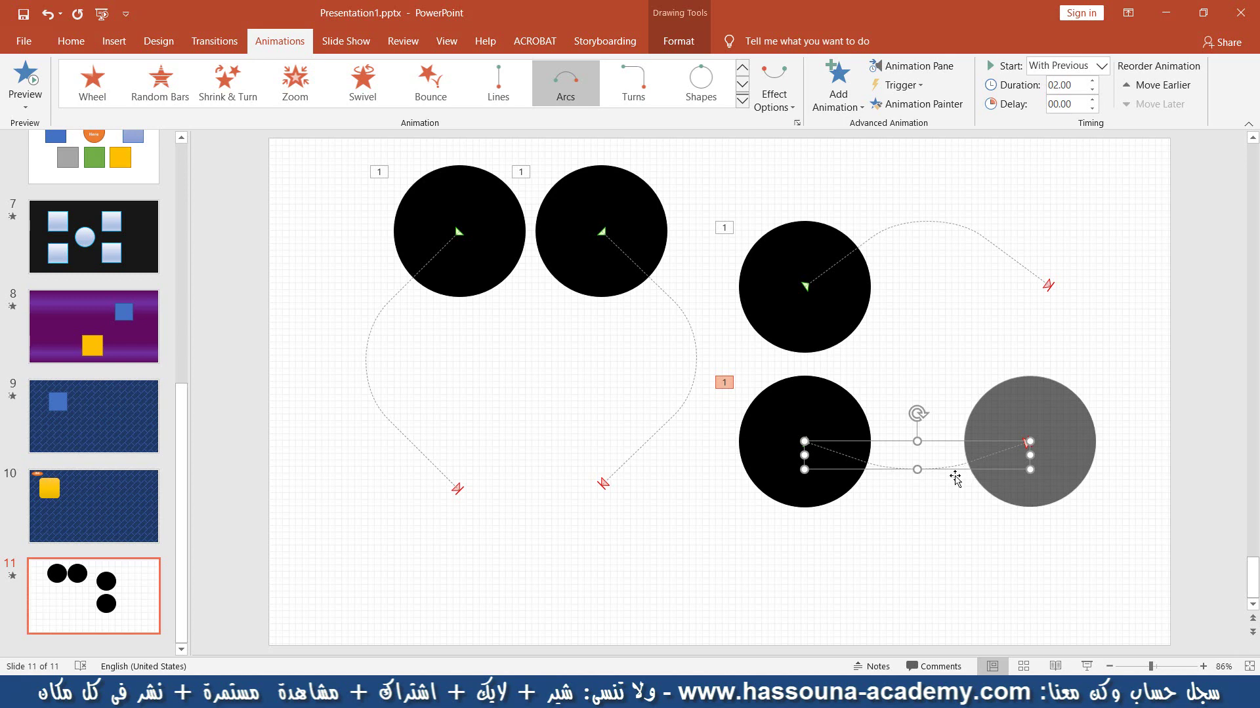
left_click_drag(1029, 471, 1041, 533)
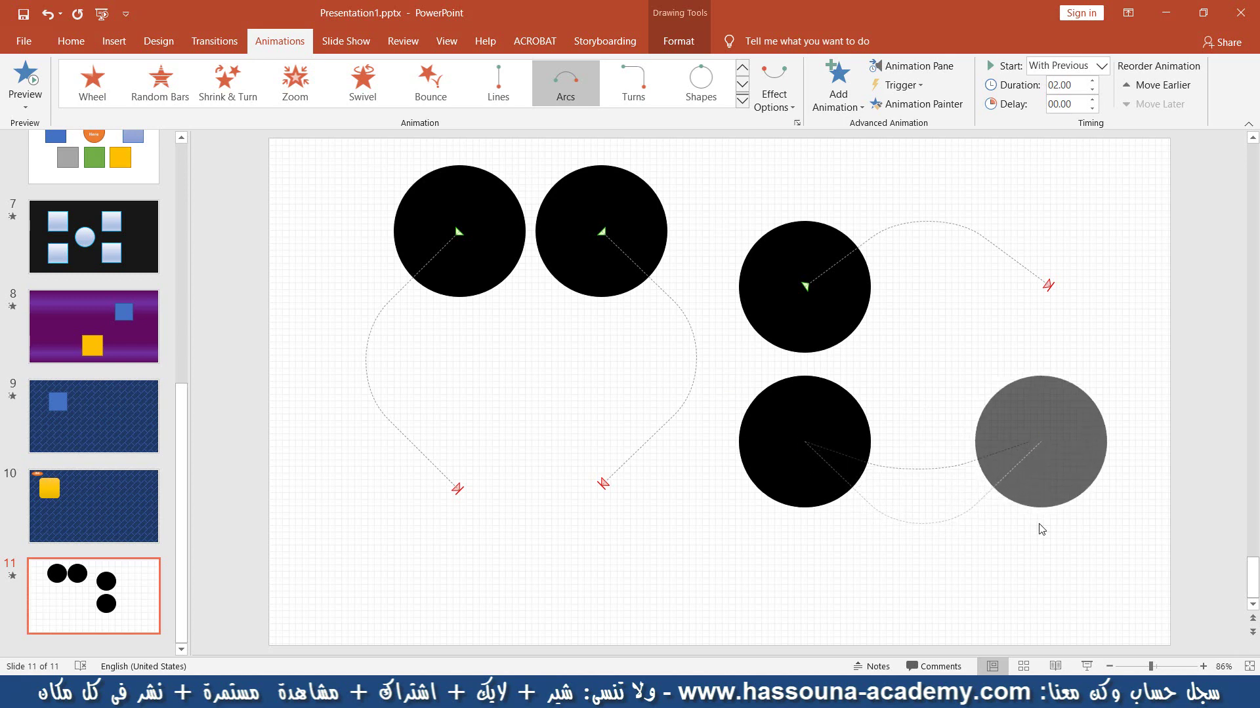
left_click_drag(1040, 533, 1038, 524)
key("Escape")
left_click_drag(820, 470, 820, 459)
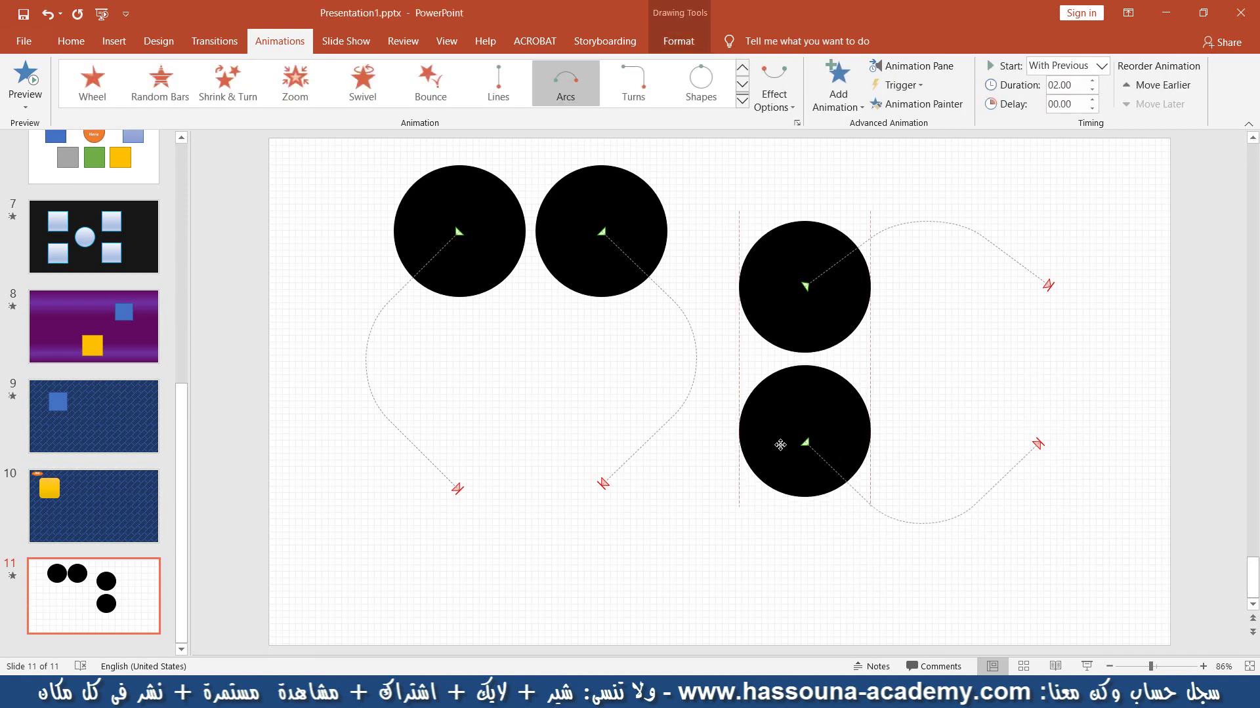
Keep the bottom circle's animation starting With Previous
left_click(1102, 66)
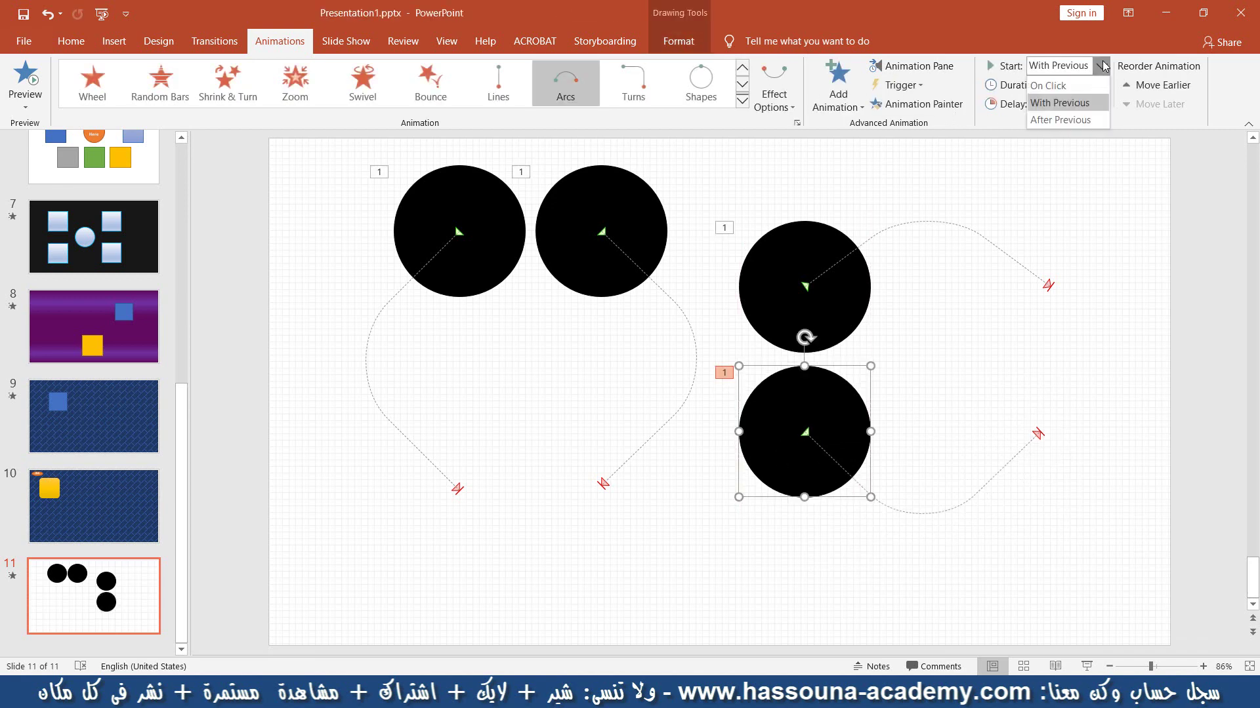
left_click(1091, 111)
left_click(1144, 177)
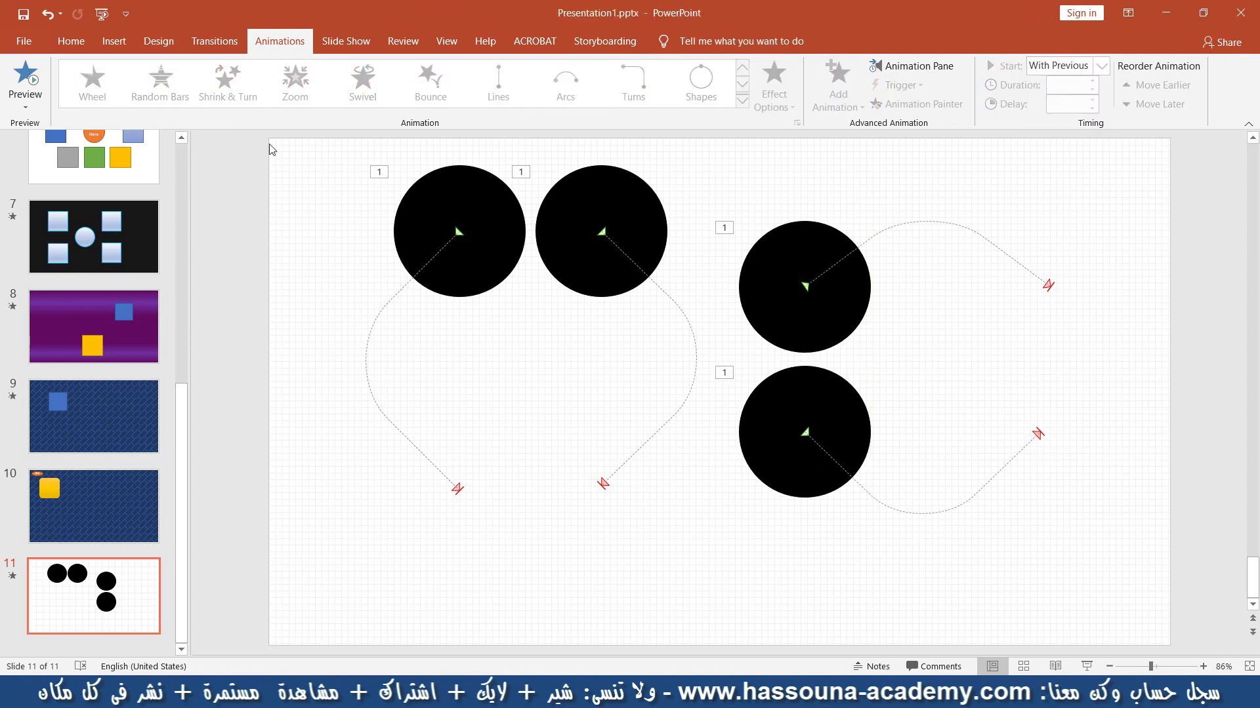
left_click(25, 76)
key("shift+F5")
left_click(512, 538)
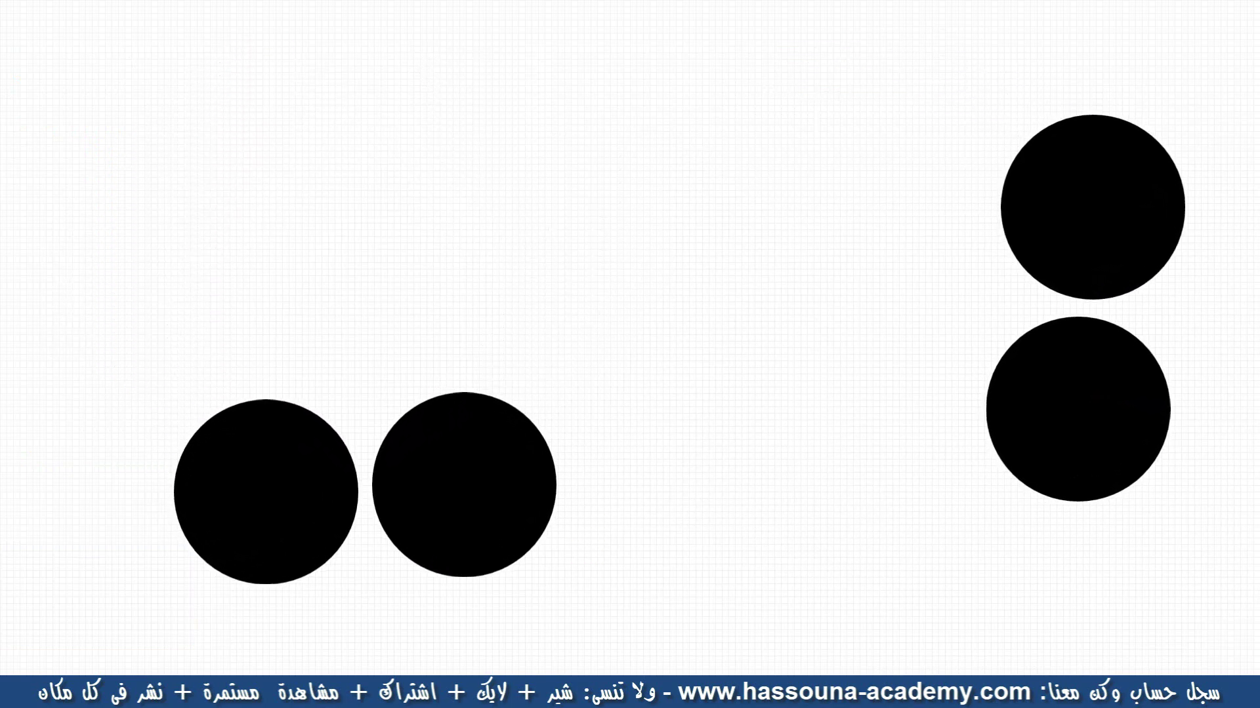
key("Escape")
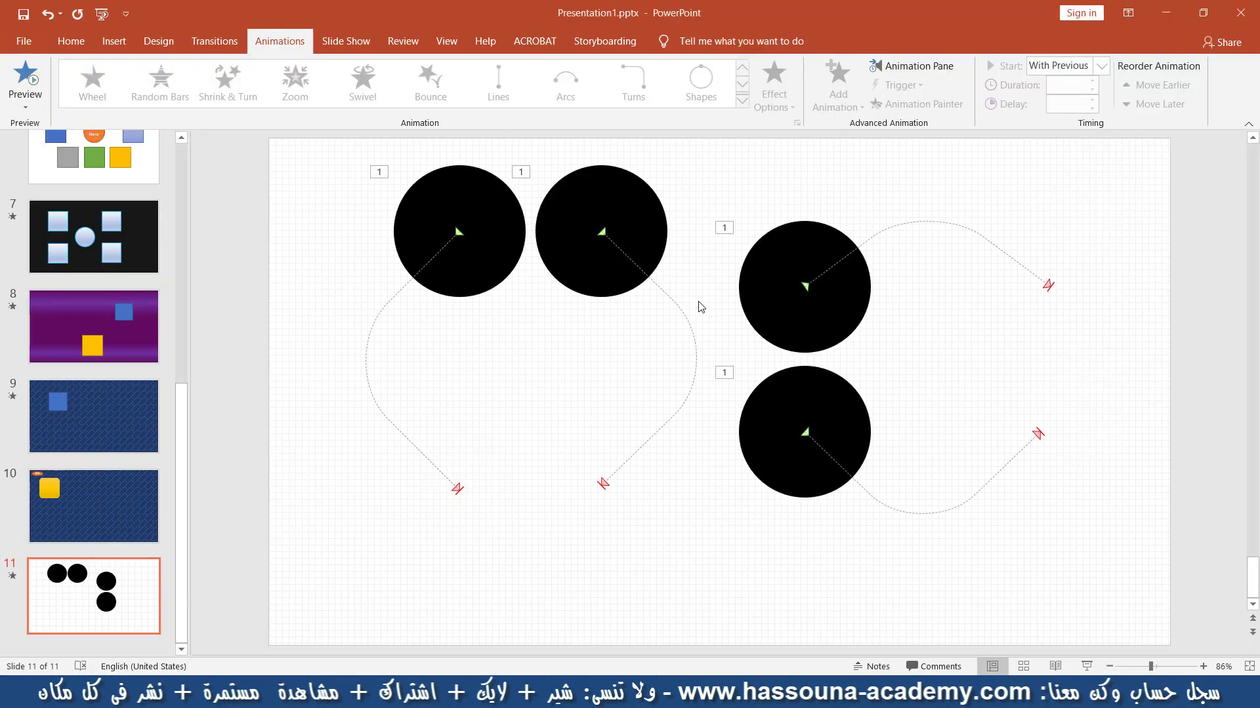
left_click(824, 254)
left_click(774, 89)
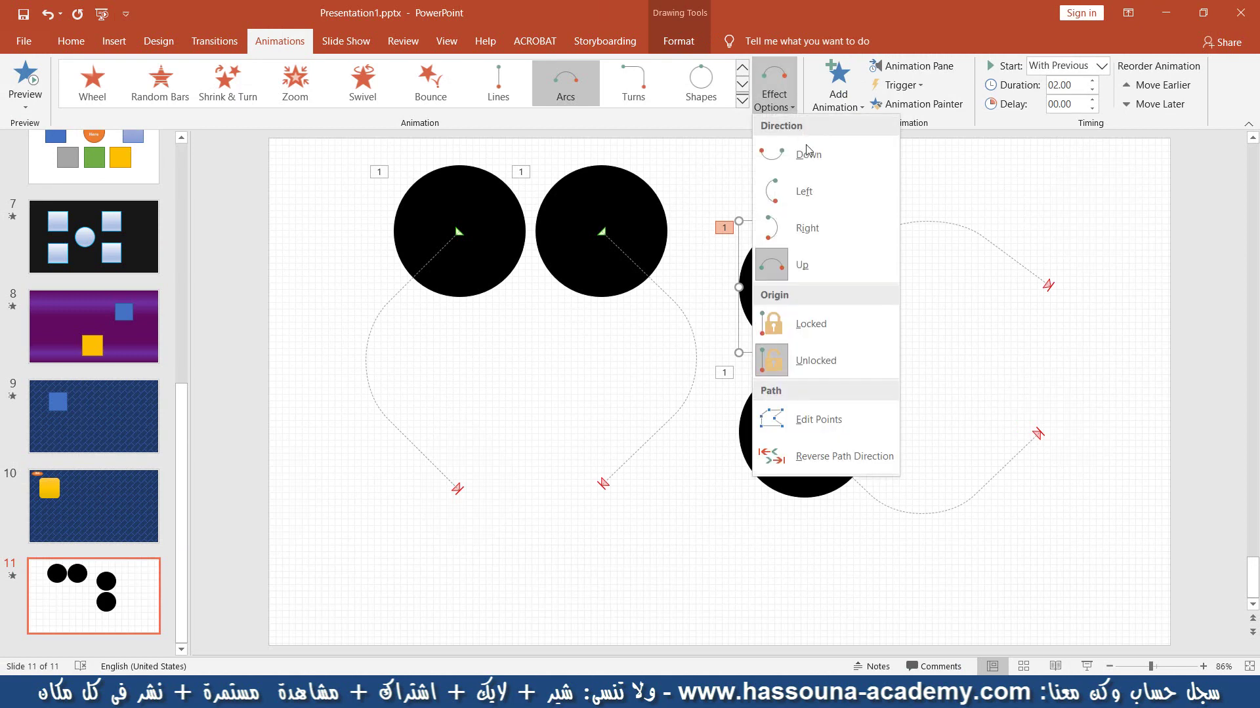
left_click(1072, 197)
left_click(1129, 216)
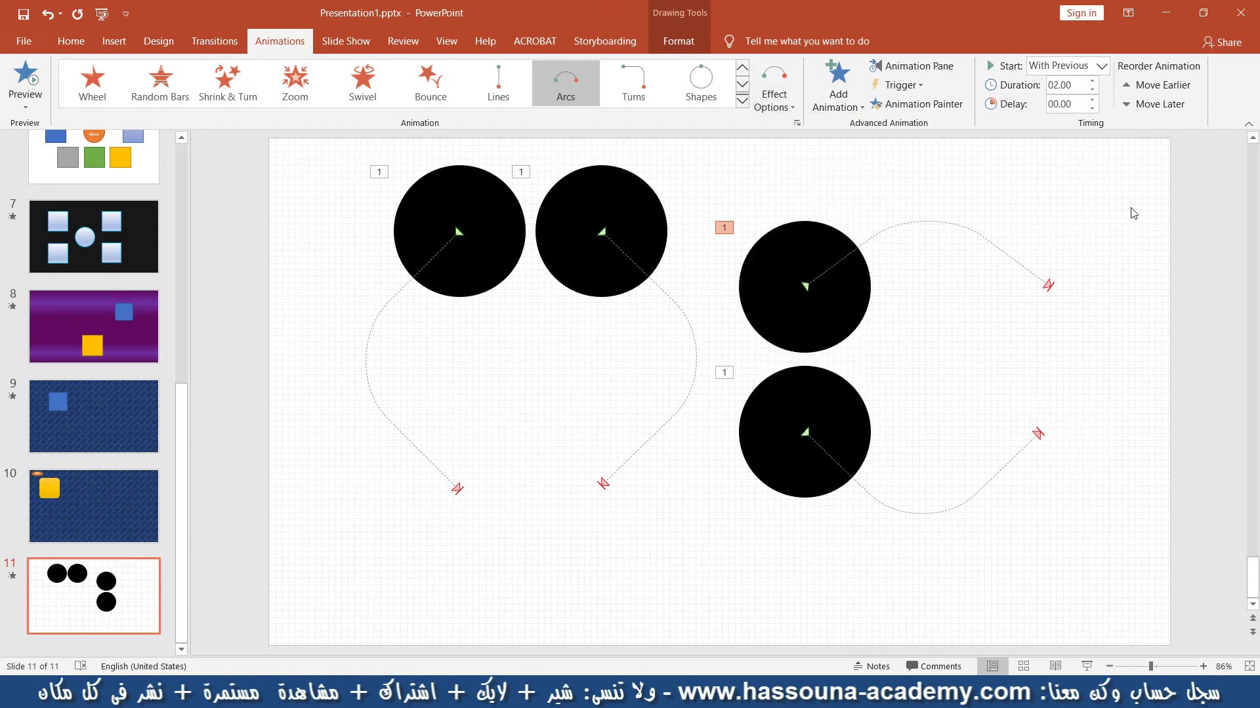